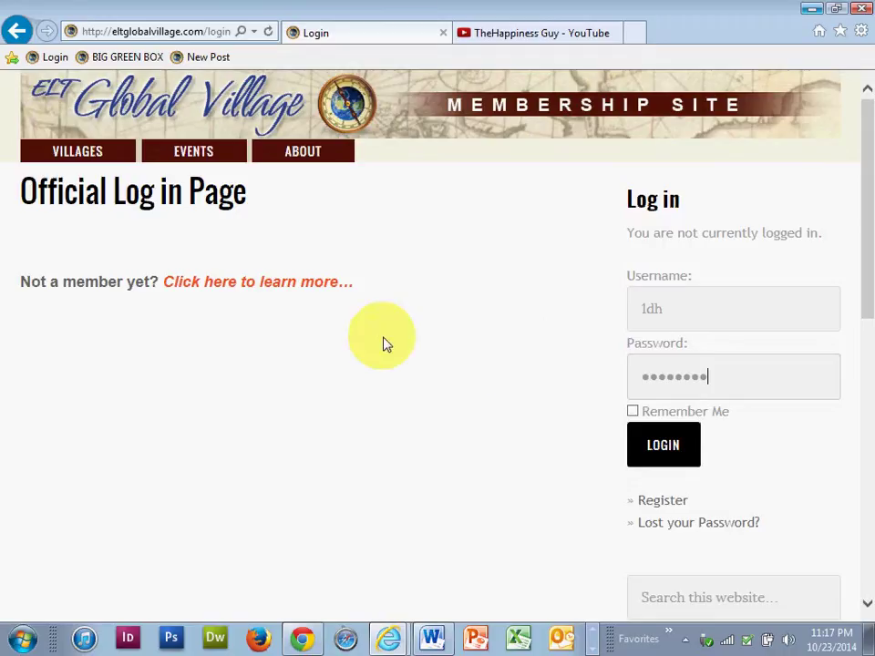
Log in to the ELT Global Village membership site with the LOGIN button.
click(660, 452)
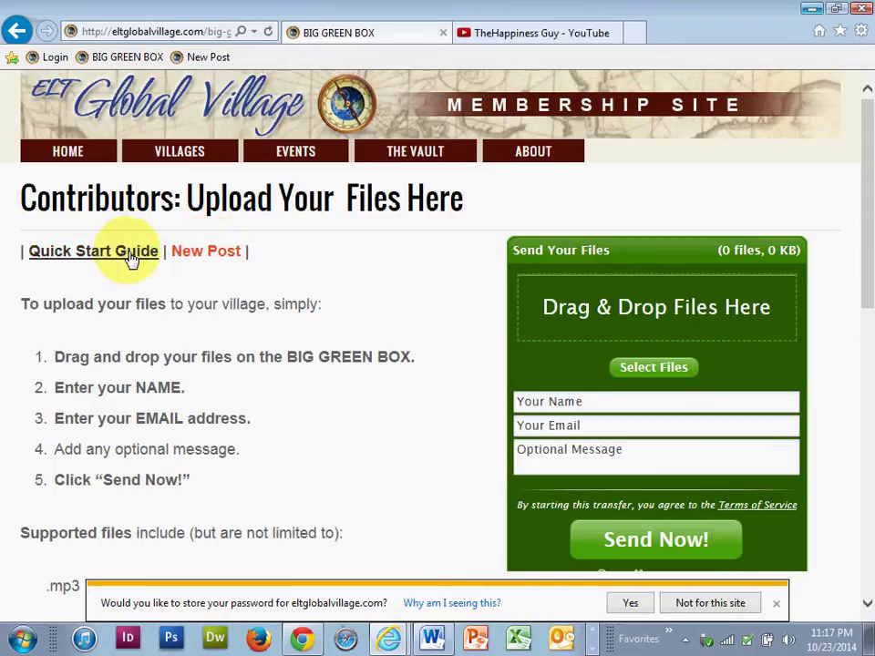
Start a new post and enter the title 'My Cool Title', with a capital T.
click(219, 259)
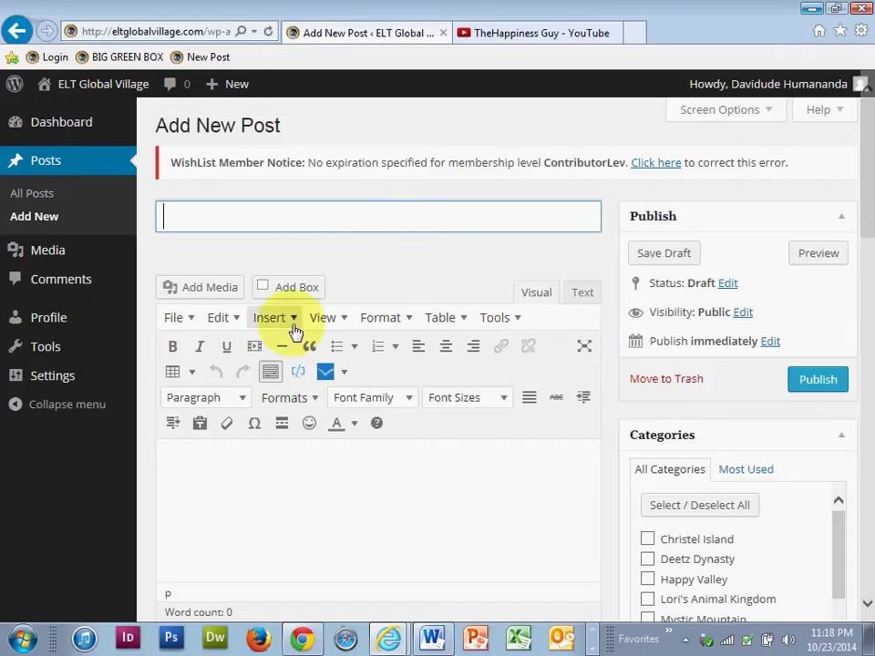
text(My Cool title)
key(BackSpace)
key(BackSpace)
key(BackSpace)
key(BackSpace)
key(BackSpace)
text(Title)
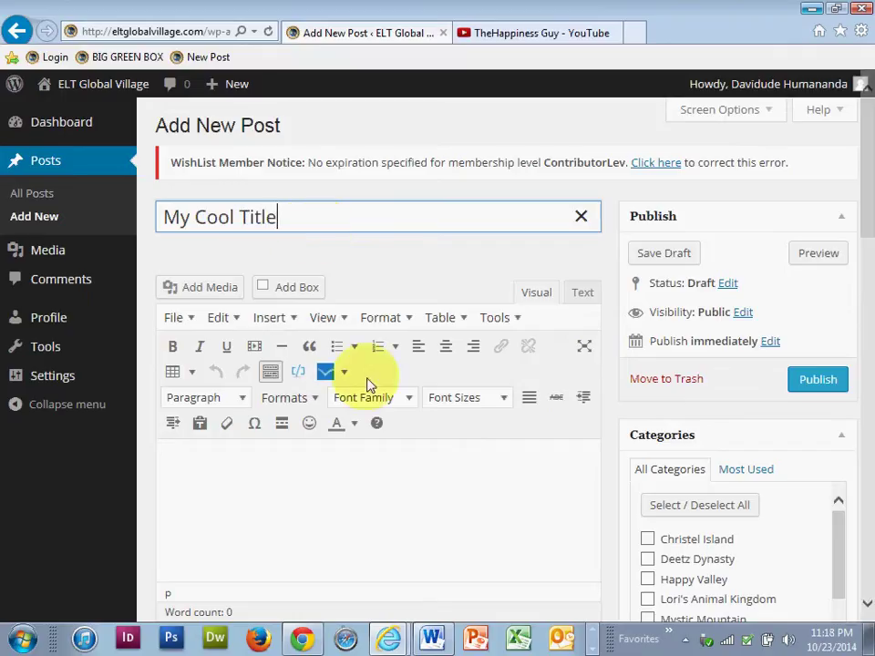
Type "Here's my awesome content." in the body and make 'awesome content' bold.
click(349, 481)
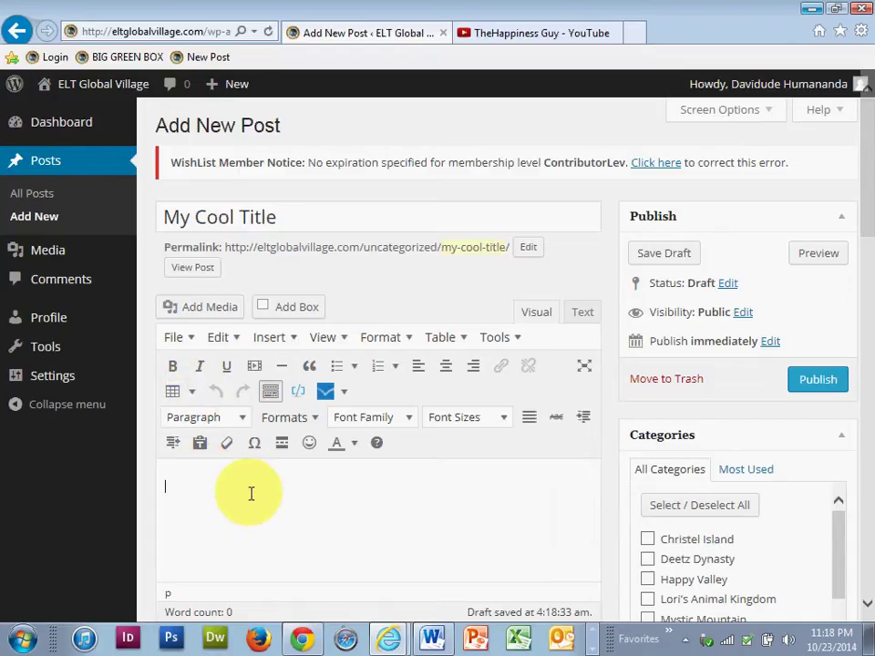
text(Here's m y awesome co)
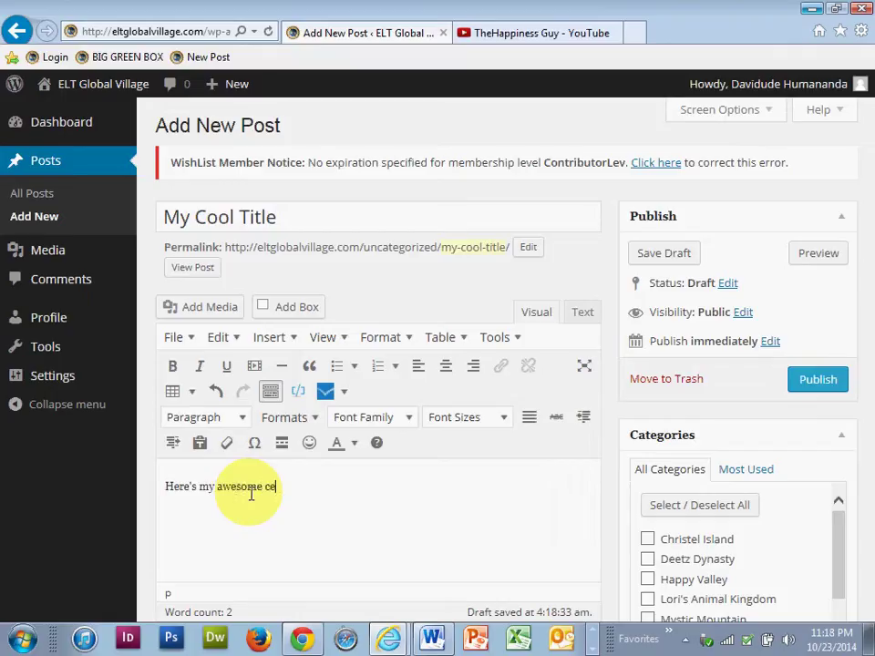
text(ntent.)
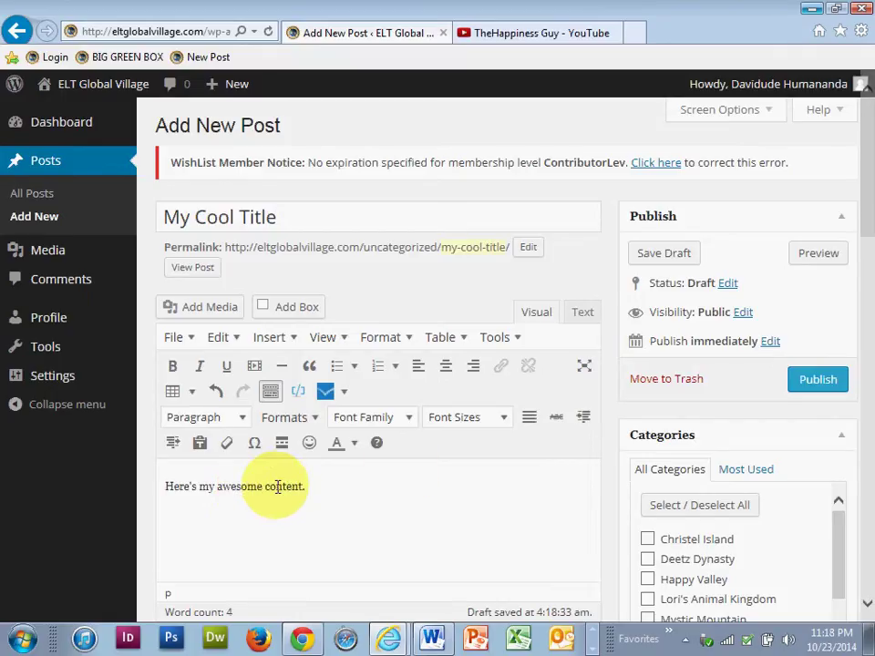
double_click(277, 487)
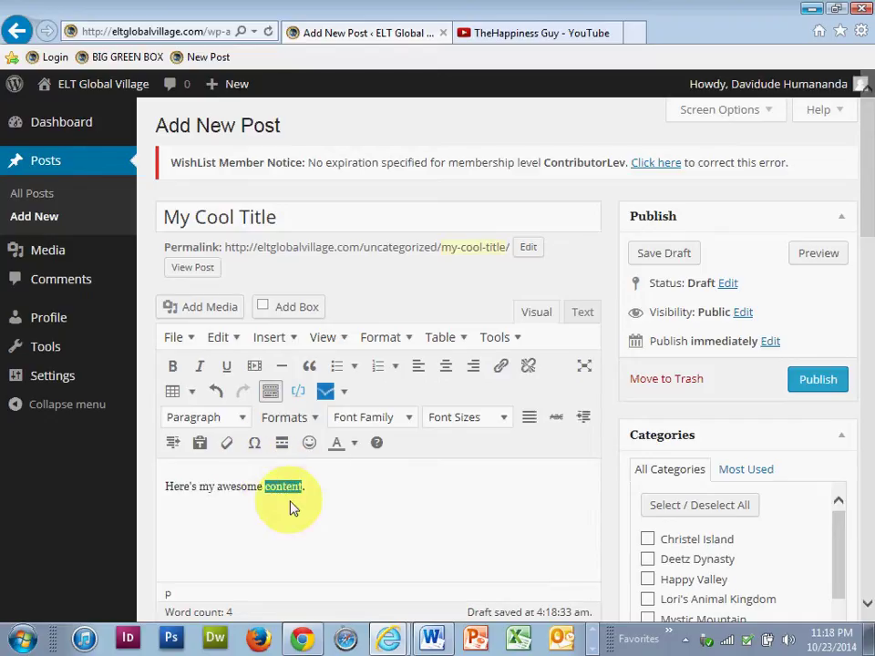
drag(216, 487, 290, 488)
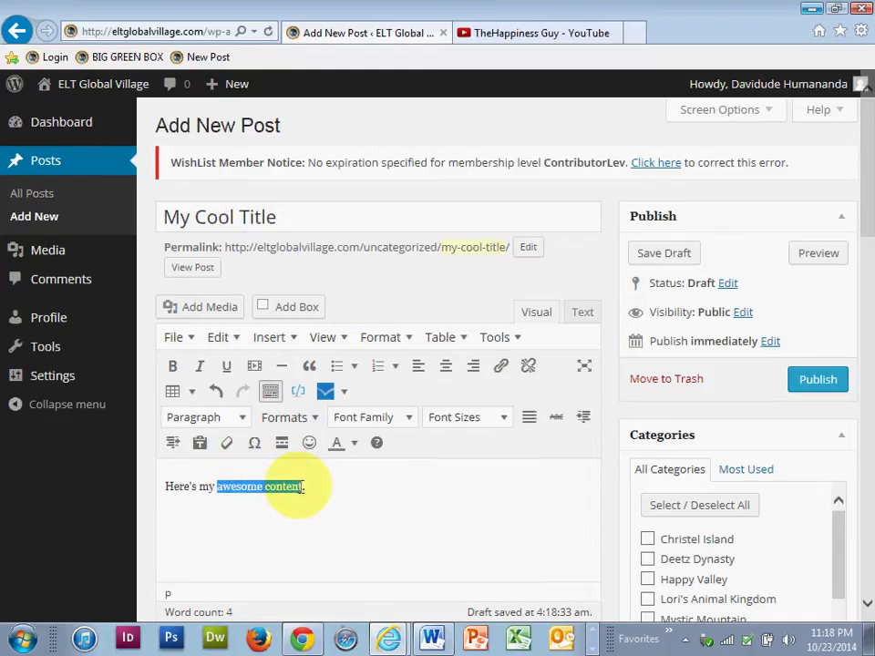
click(173, 368)
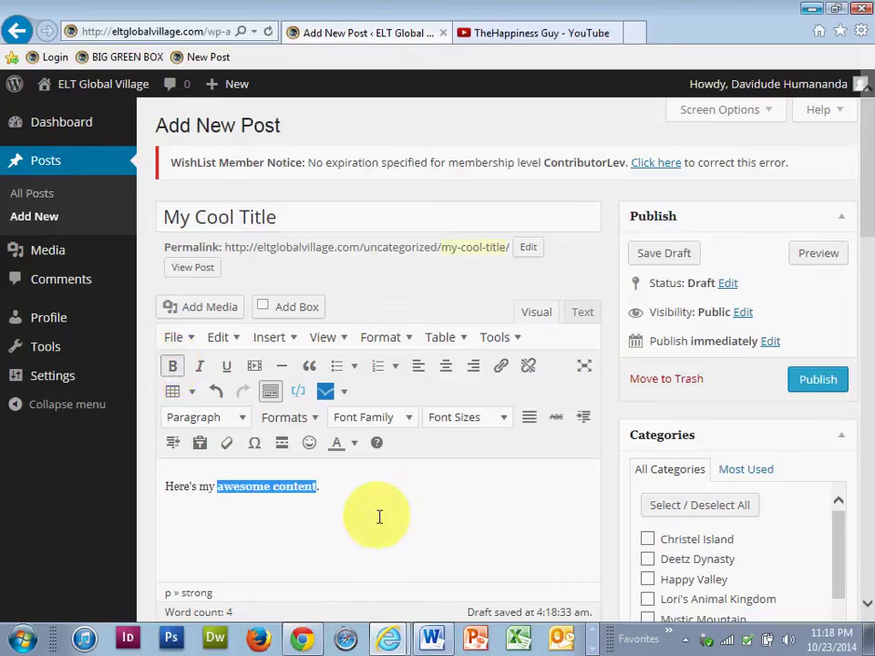
click(378, 513)
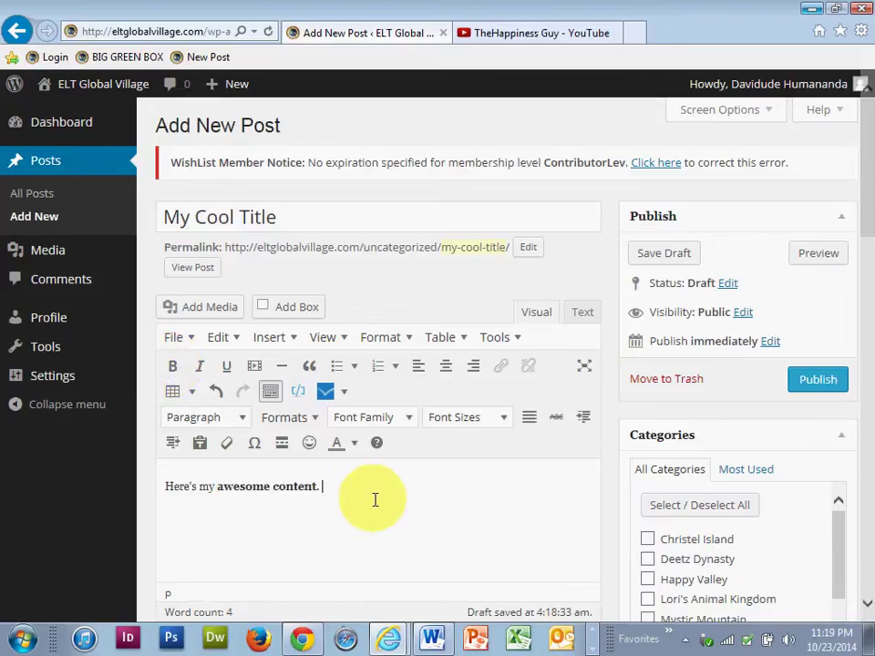
key(Return)
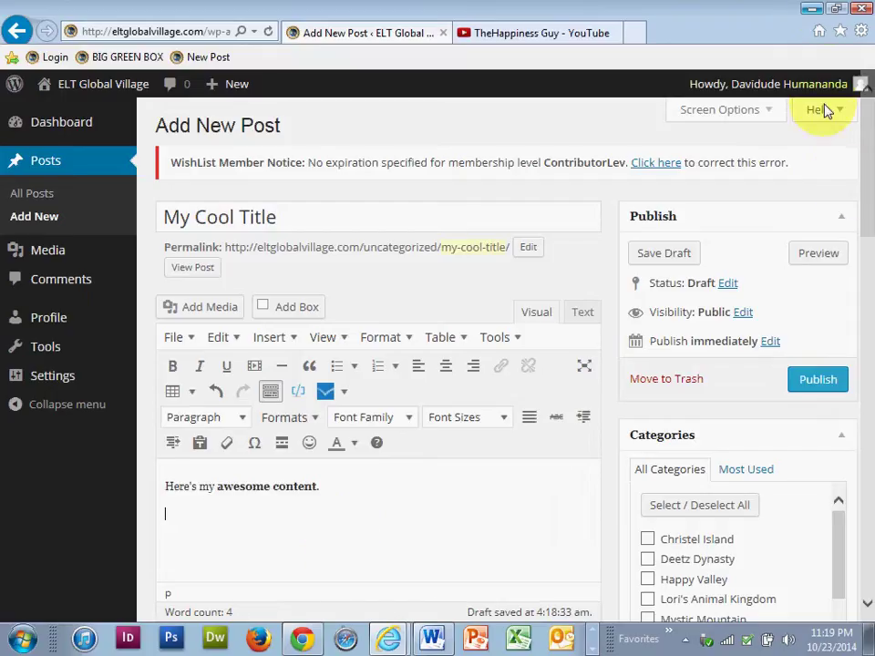
Minimize Internet Explorer and position the Content-Happy Valley folder window on screen.
click(837, 15)
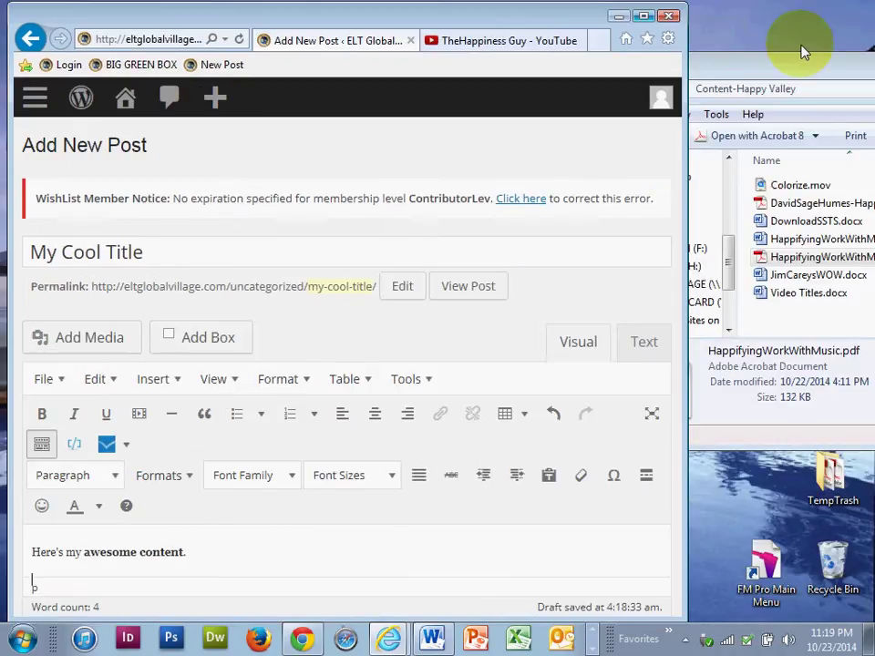
click(791, 73)
click(618, 16)
drag(684, 83, 628, 64)
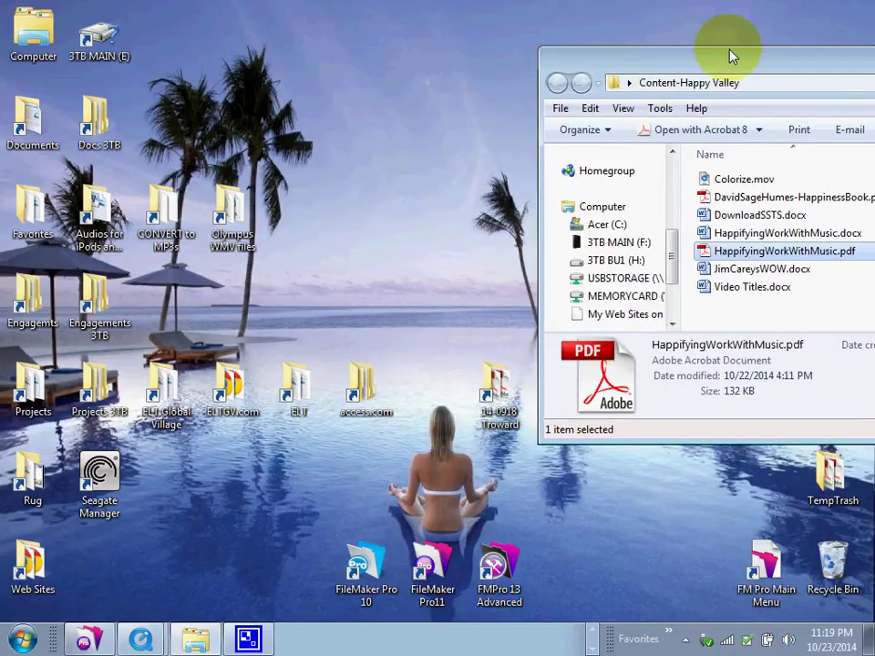
drag(729, 57, 351, 69)
drag(596, 631, 388, 643)
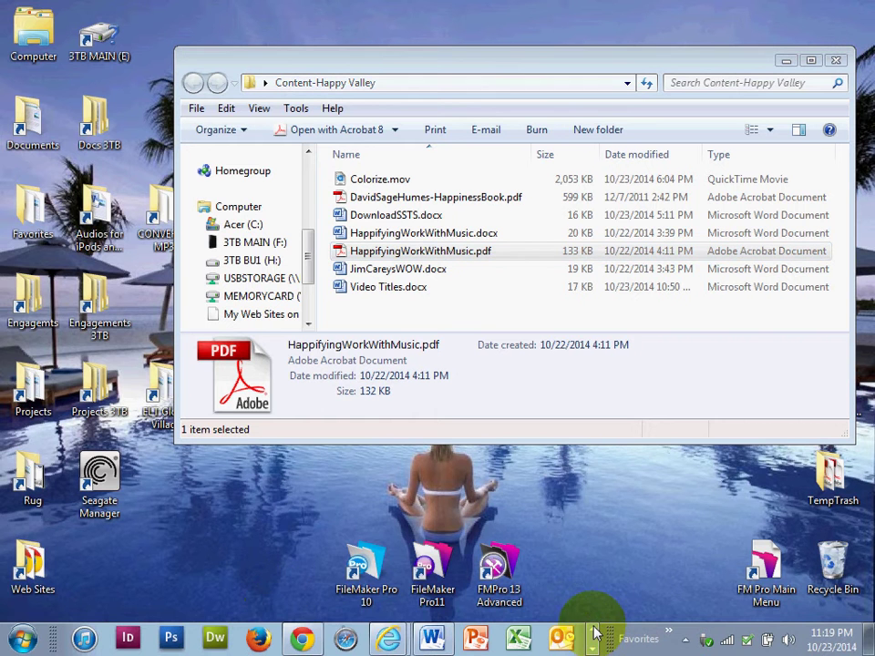
click(387, 642)
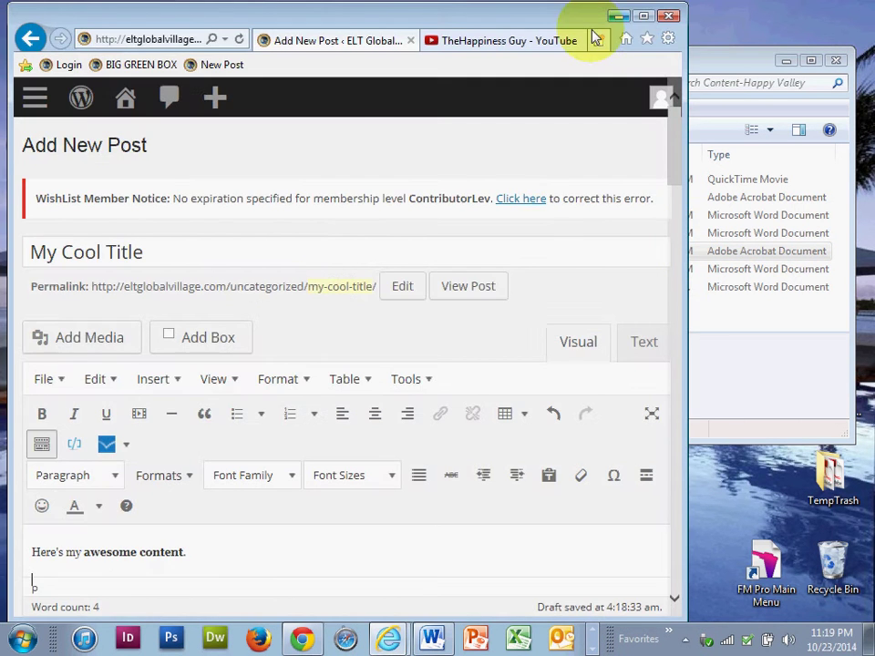
click(616, 18)
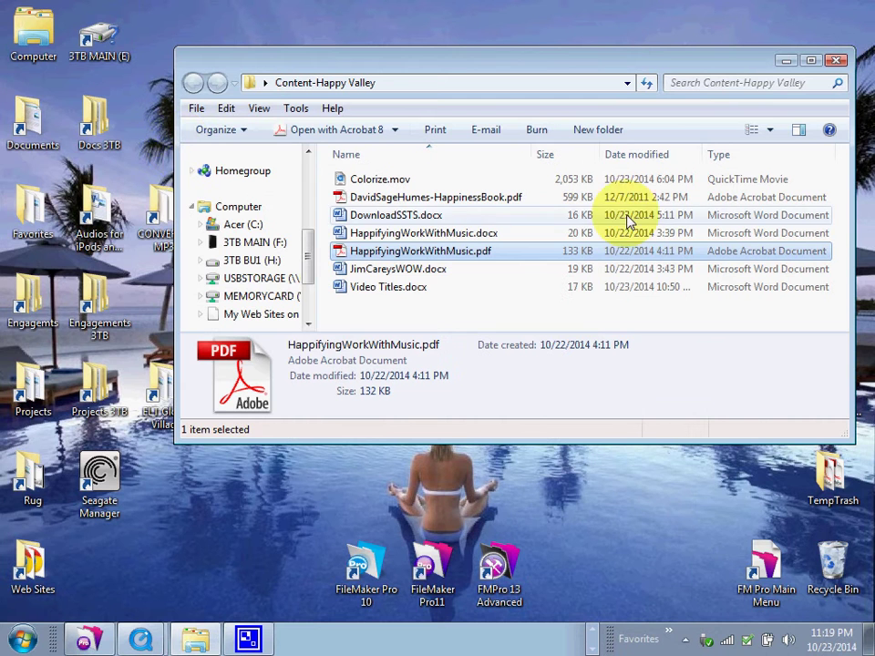
mouse_move(273, 59)
mouse_down()
mouse_move(359, 226)
mouse_move(268, 27)
mouse_up()
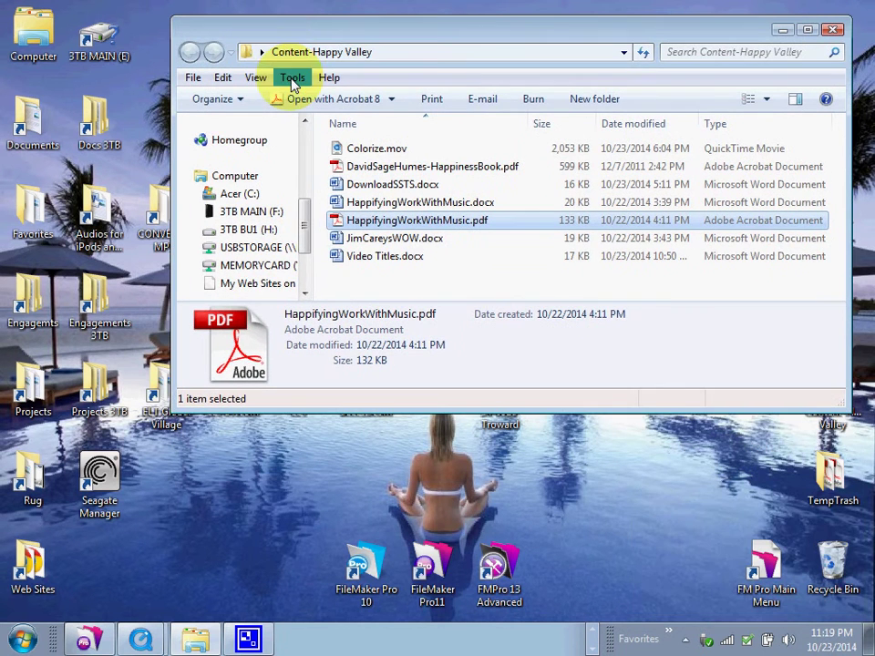
Open JimCareysWOW.docx in Word and scroll through the article.
click(341, 239)
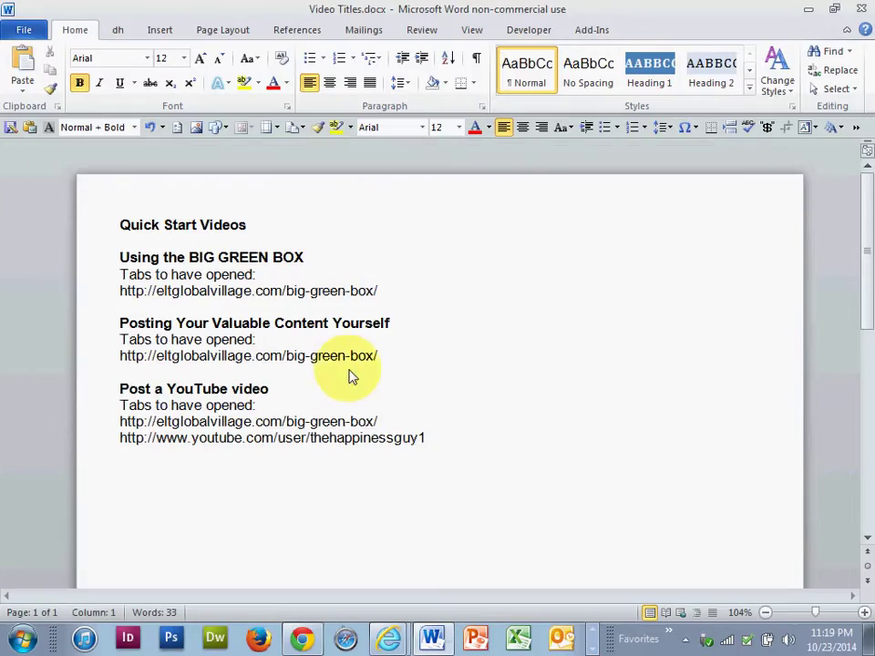
key(alt+Tab)
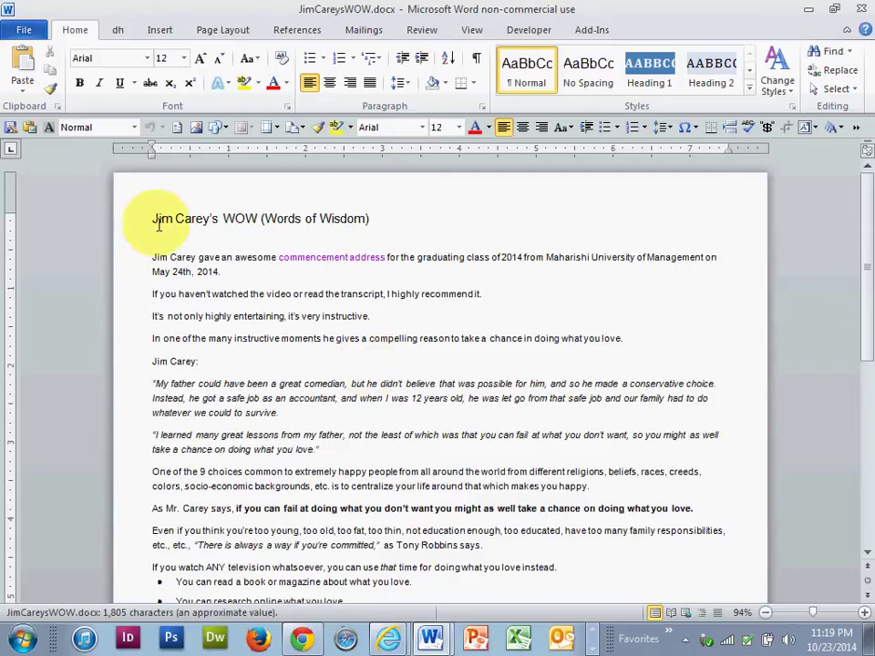
scroll(187, 324, down, 5)
scroll(181, 336, up, 4)
scroll(173, 332, down, 4)
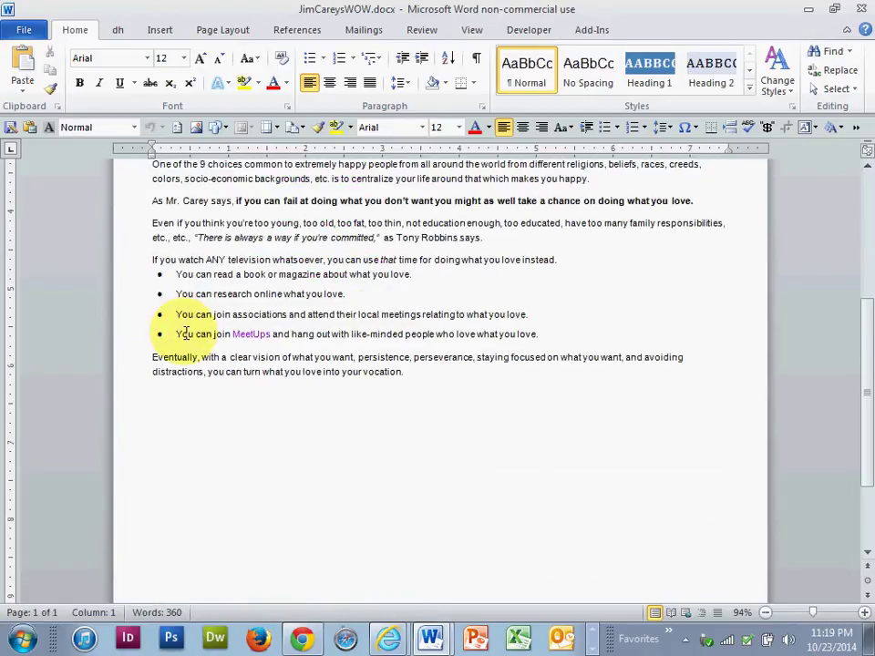
drag(191, 278, 226, 314)
click(301, 239)
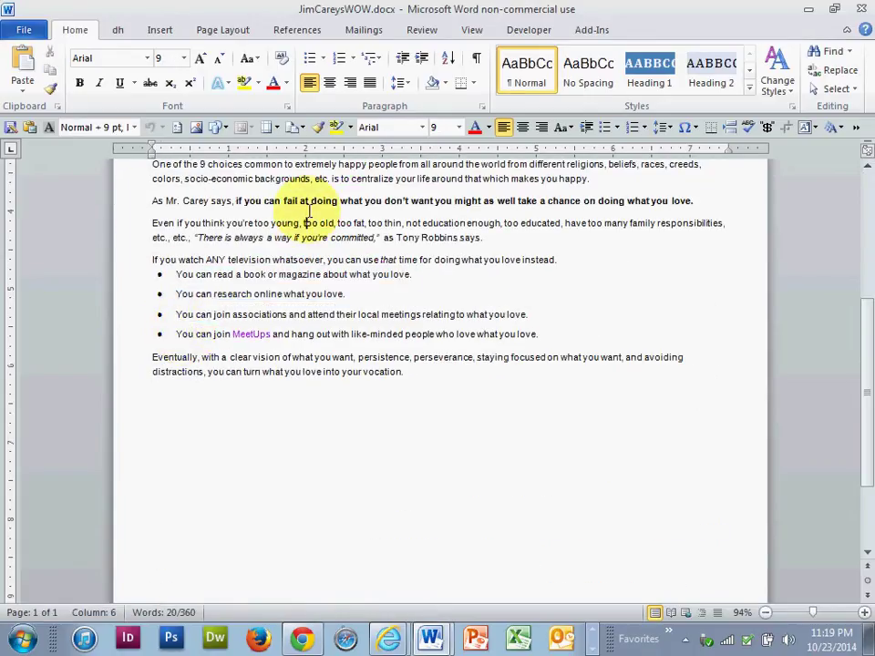
scroll(303, 274, up, 1)
scroll(306, 356, up, 3)
scroll(310, 359, up, 1)
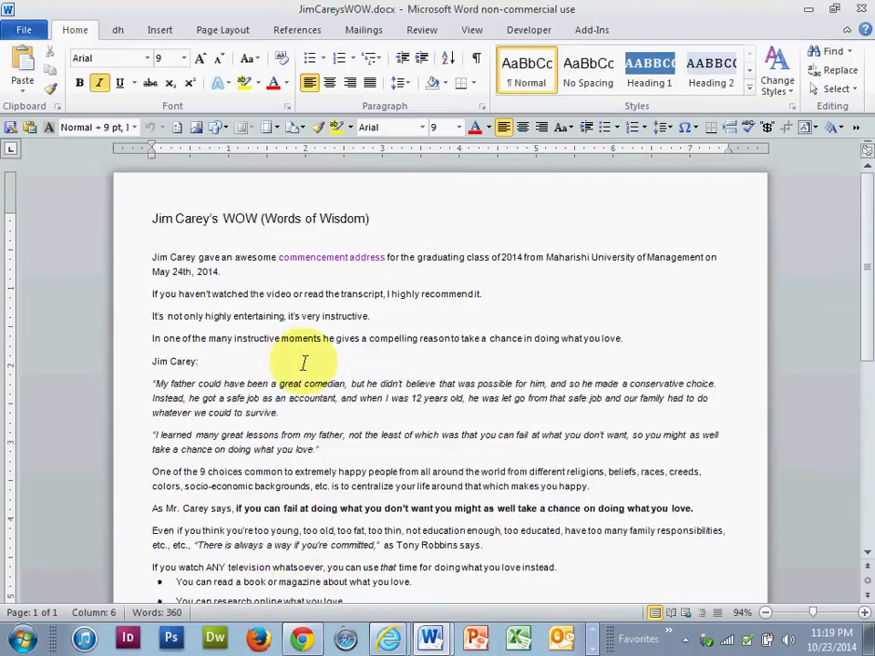
Select and copy the entire Jim Carey article, then minimize Word.
click(322, 361)
key(ctrl+a)
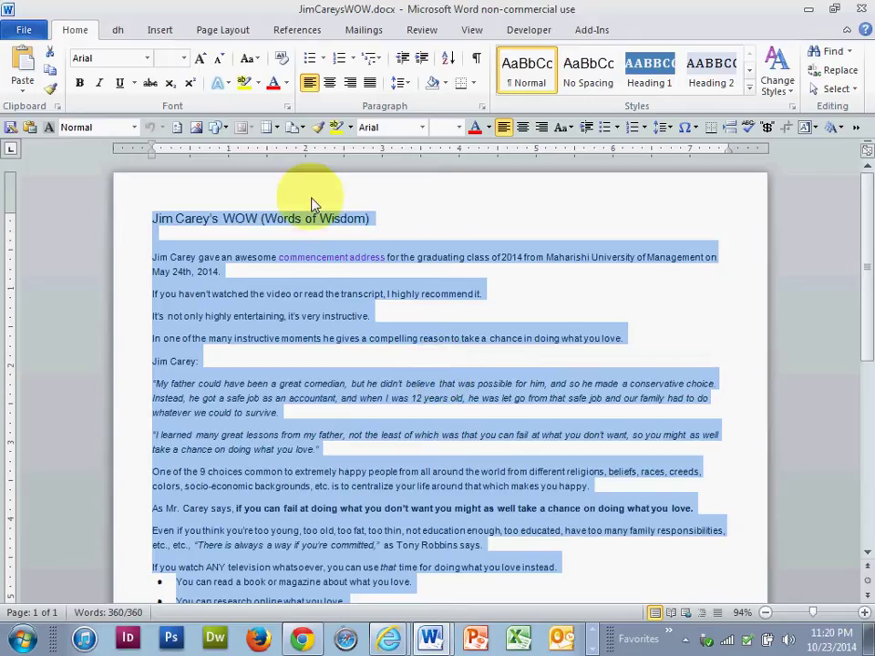
click(55, 81)
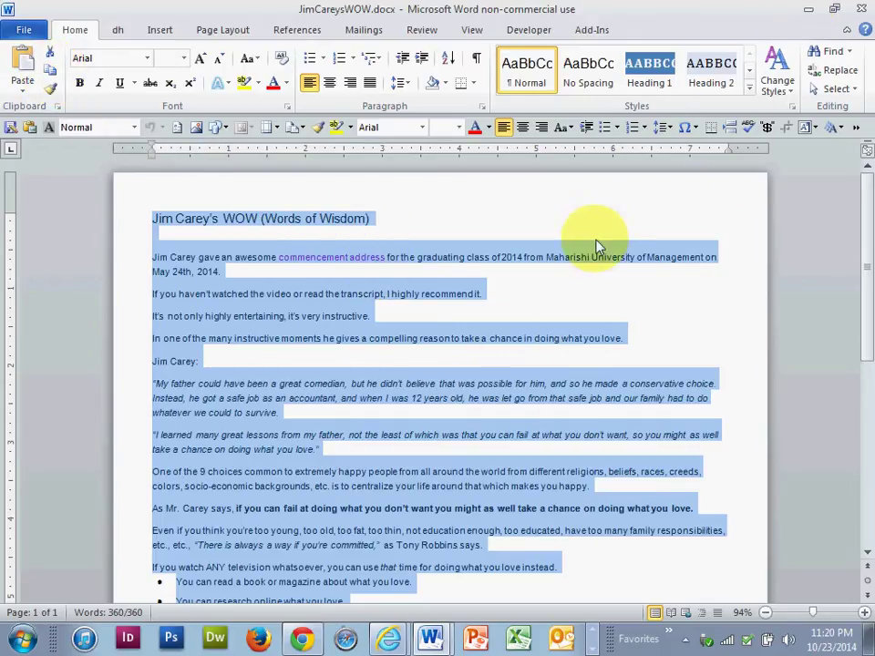
click(808, 11)
Minimize the Video Titles document and bring the WordPress post editor back to the front.
click(807, 11)
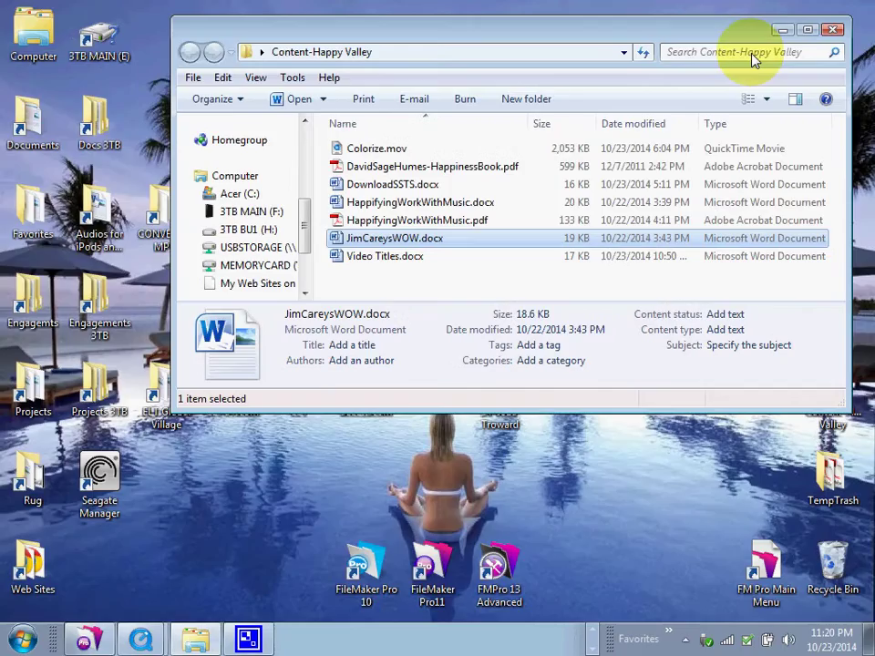
click(593, 635)
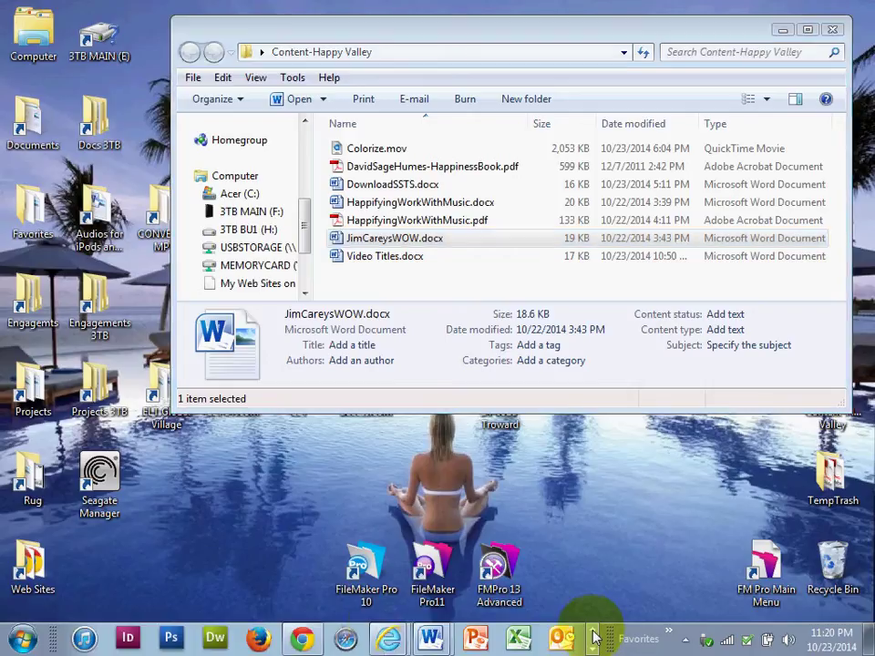
click(387, 640)
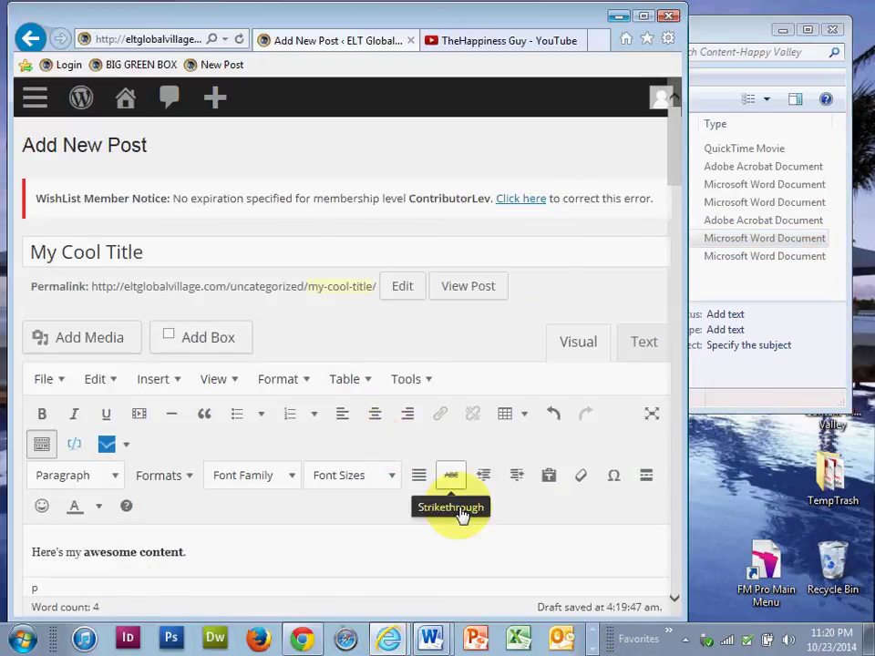
scroll(332, 554, down, 1)
scroll(160, 328, down, 2)
Paste the copied Jim Carey article into the post body below the bold line.
key(ctrl+a)
key(Delete)
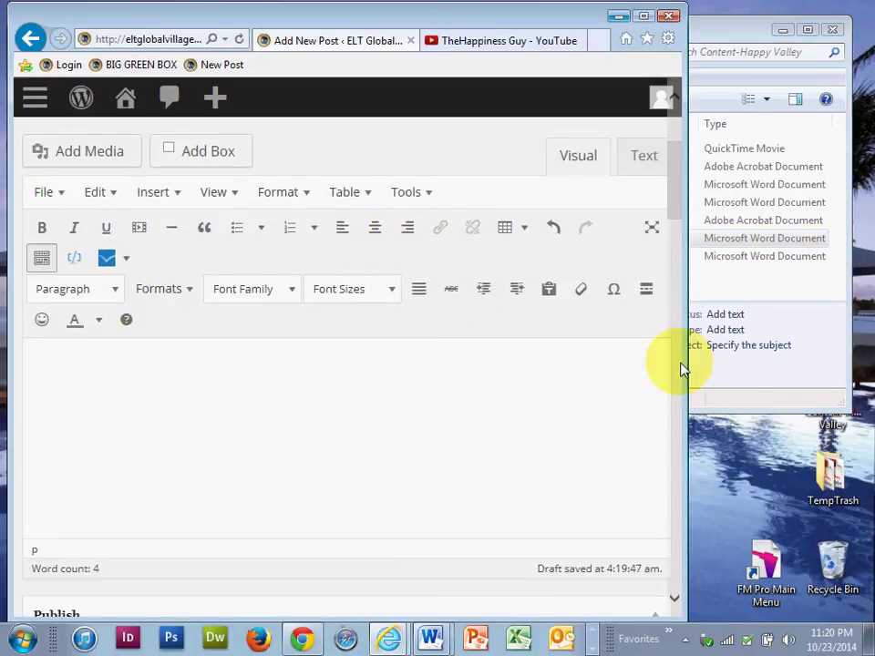
click(554, 227)
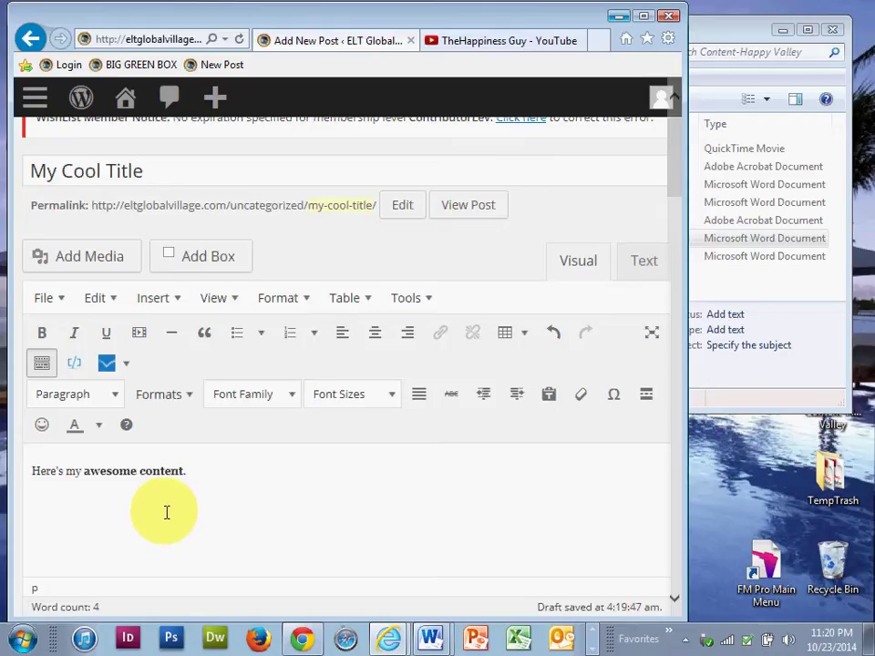
key(ctrl+v)
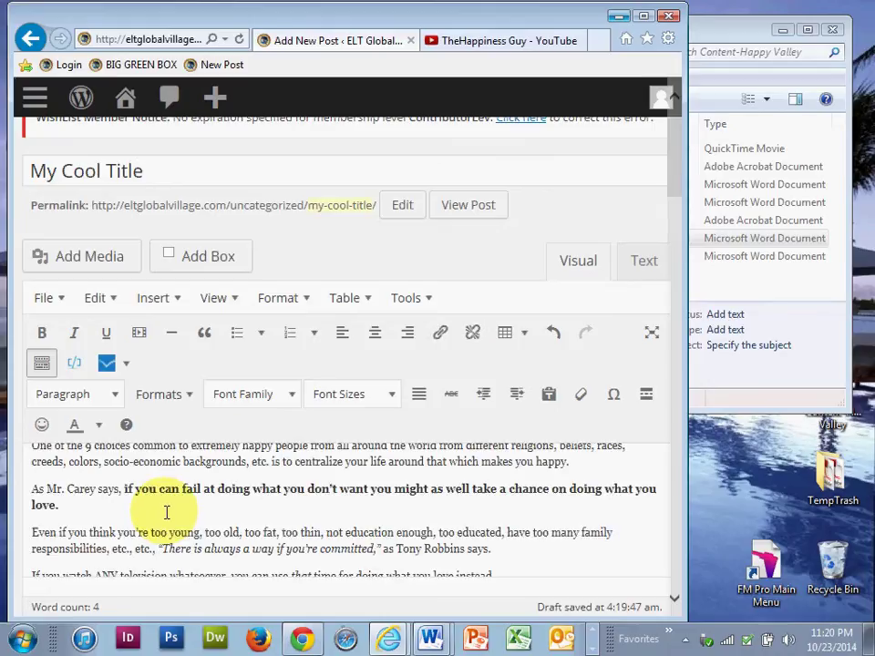
scroll(547, 478, down, 2)
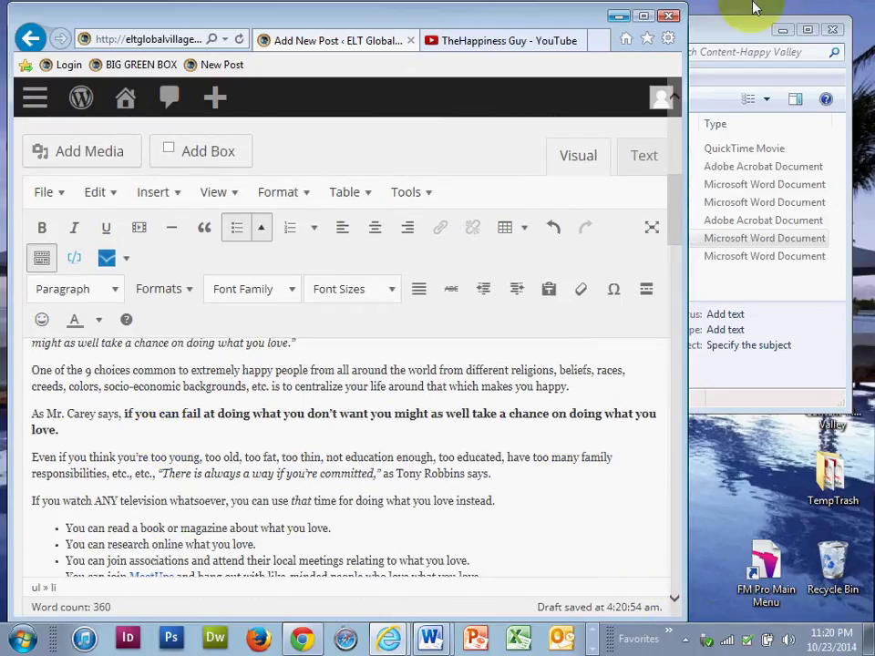
Maximize the browser and replace the post title with "Jim Carey's WOW (Words of Wisdom)".
click(643, 16)
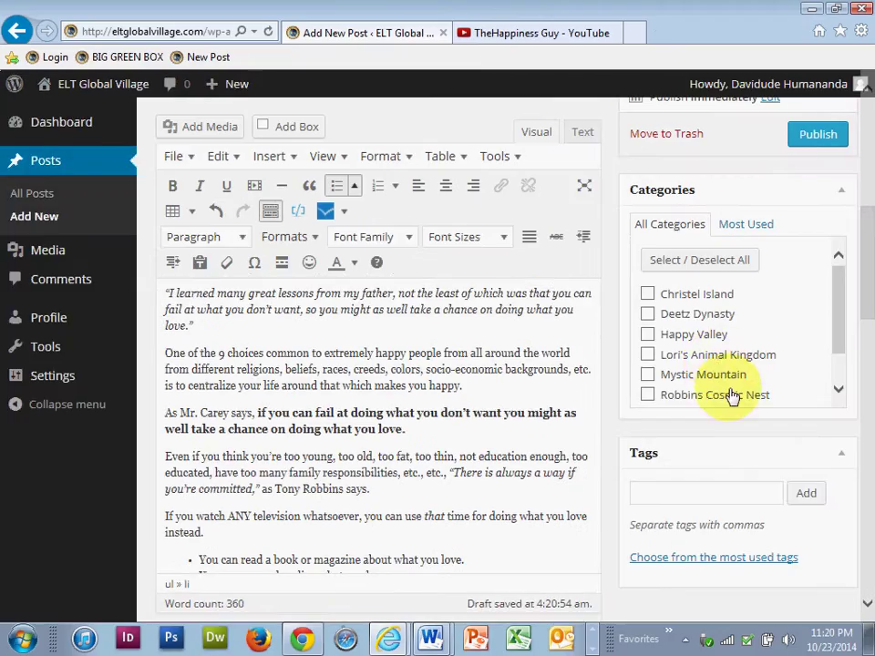
scroll(540, 394, up, 5)
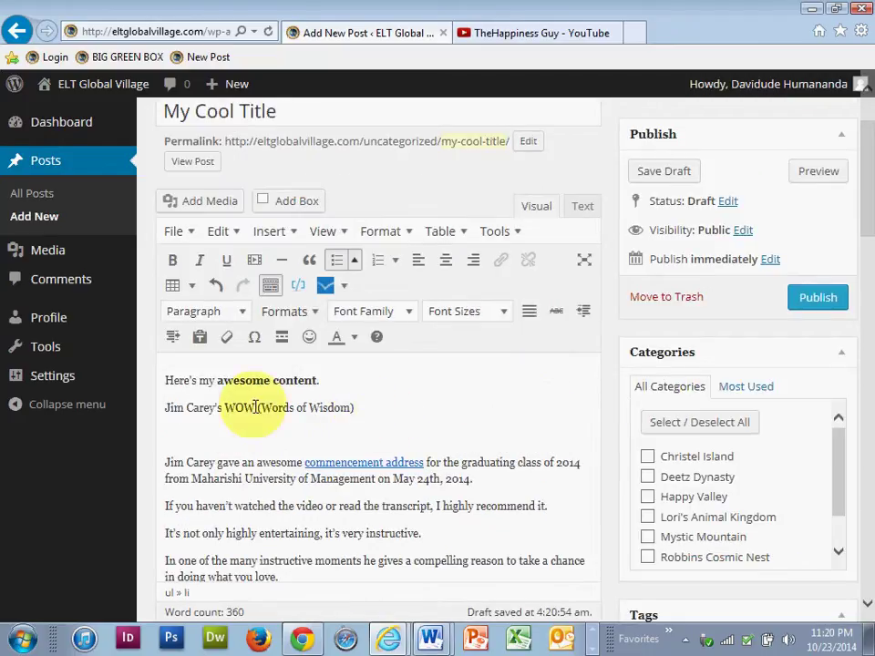
drag(255, 408, 113, 412)
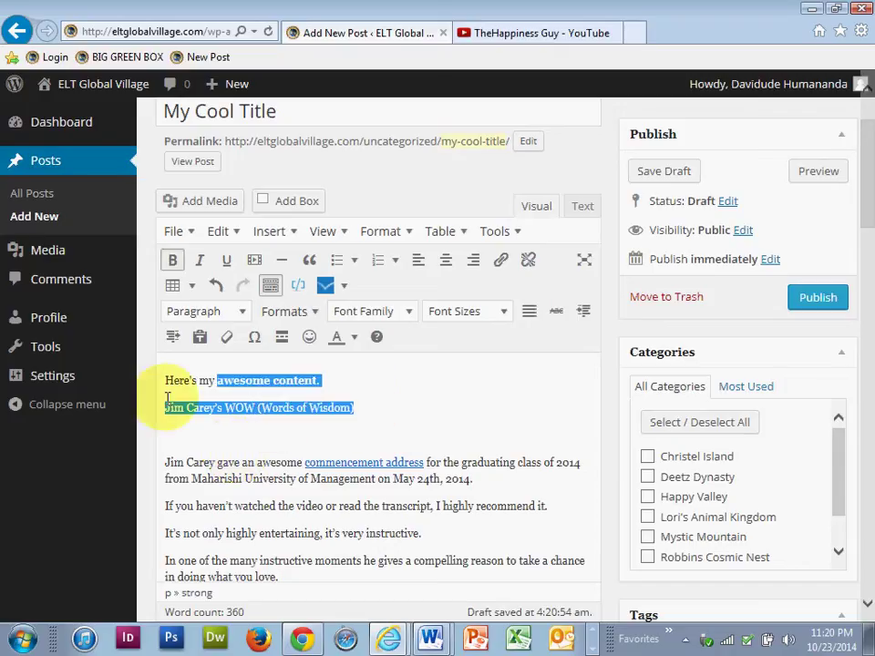
drag(361, 408, 165, 416)
key(ctrl+c)
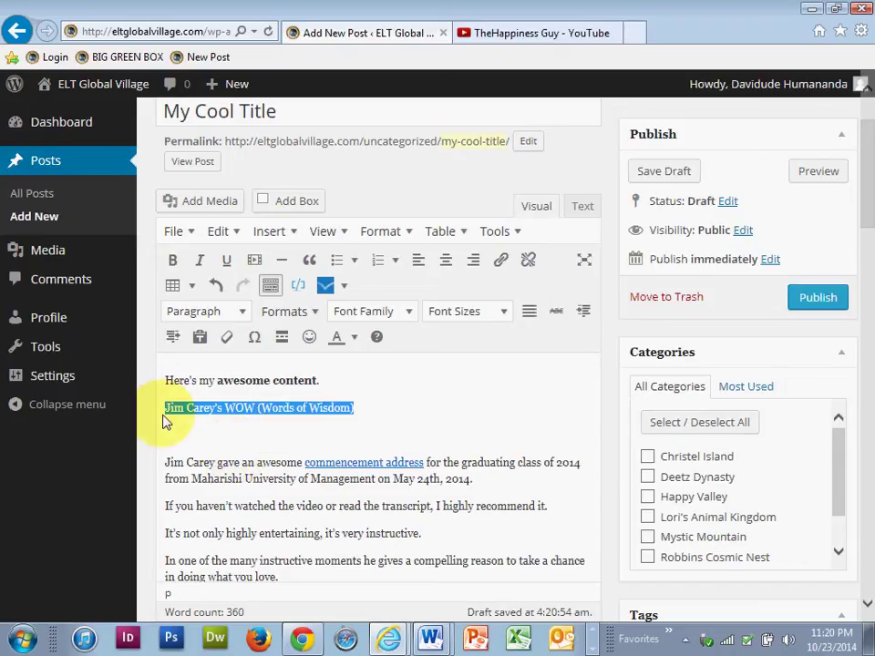
scroll(620, 203, up, 2)
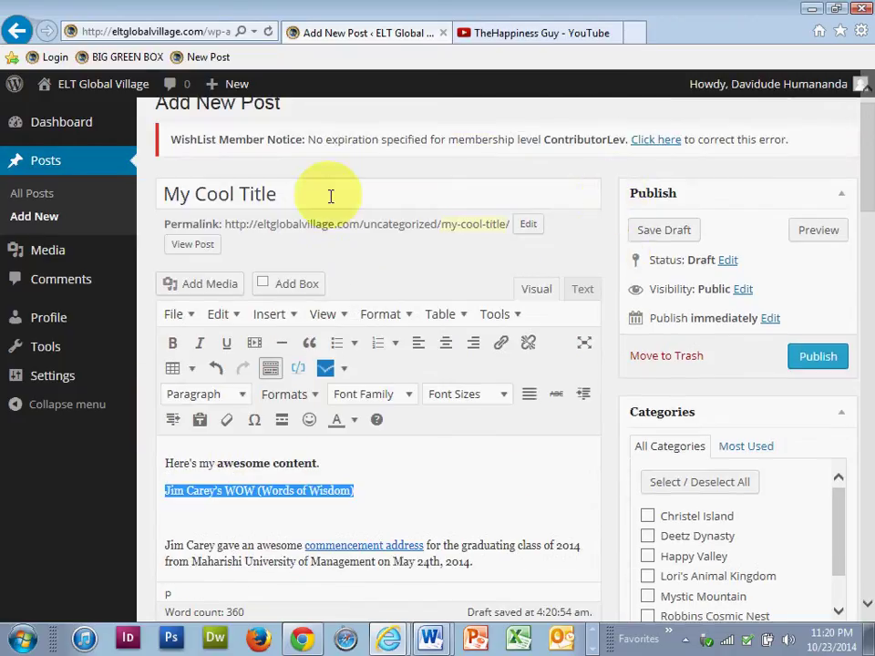
drag(330, 194, 137, 195)
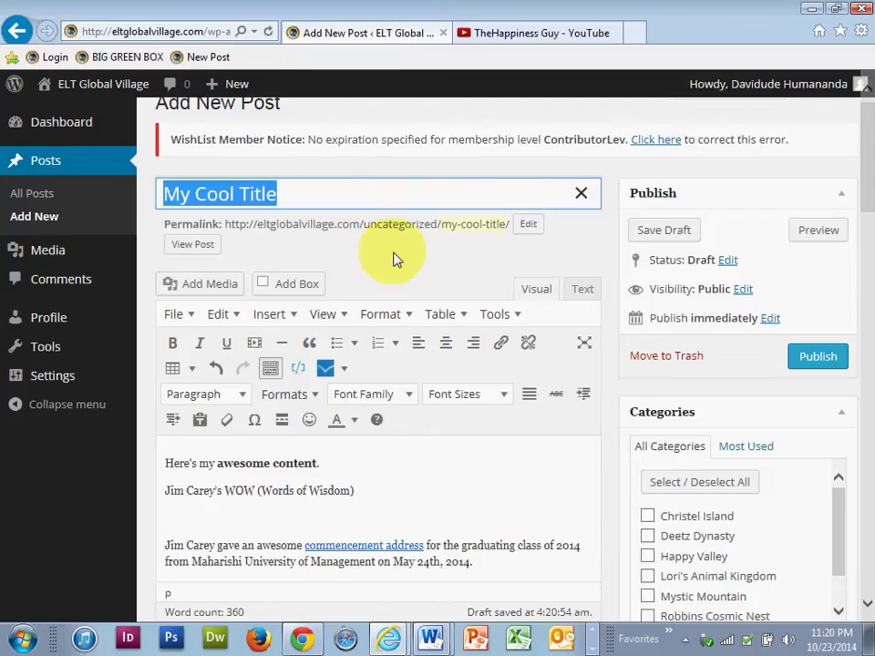
key(ctrl+v)
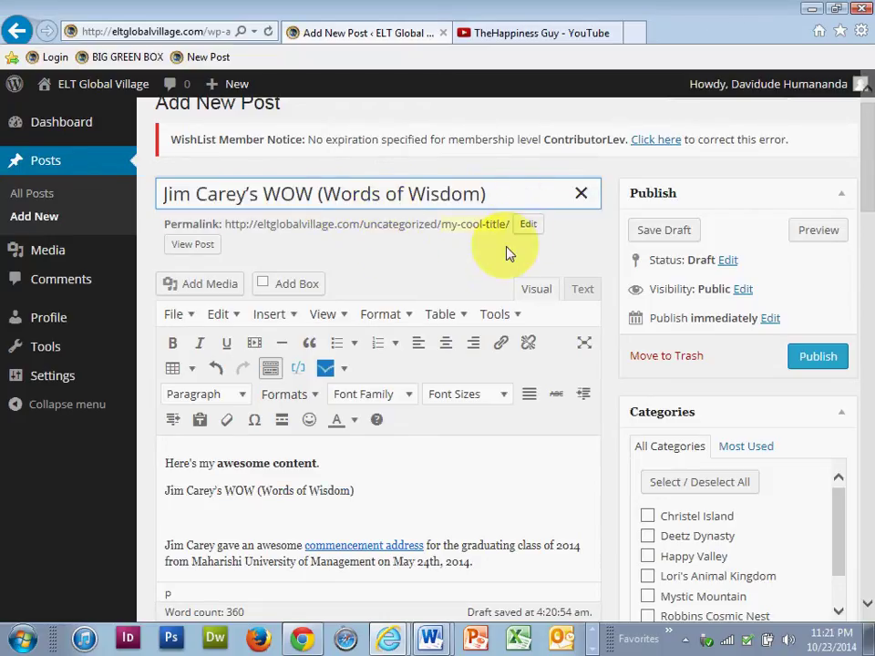
Delete the "Here's my awesome content." line and the duplicate heading from the post body.
double_click(301, 464)
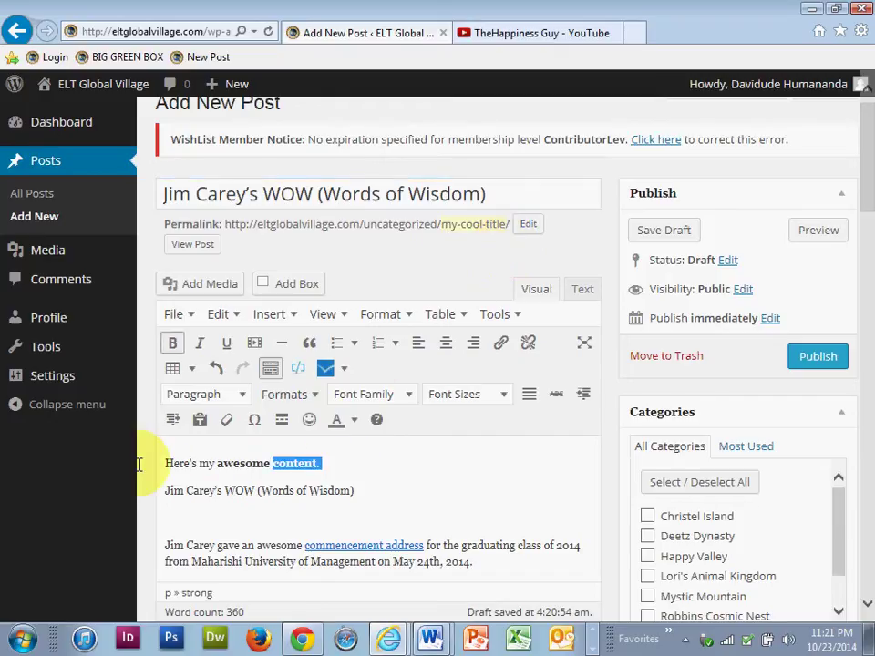
triple_click(139, 464)
click(360, 466)
drag(360, 466, 141, 453)
key(Delete)
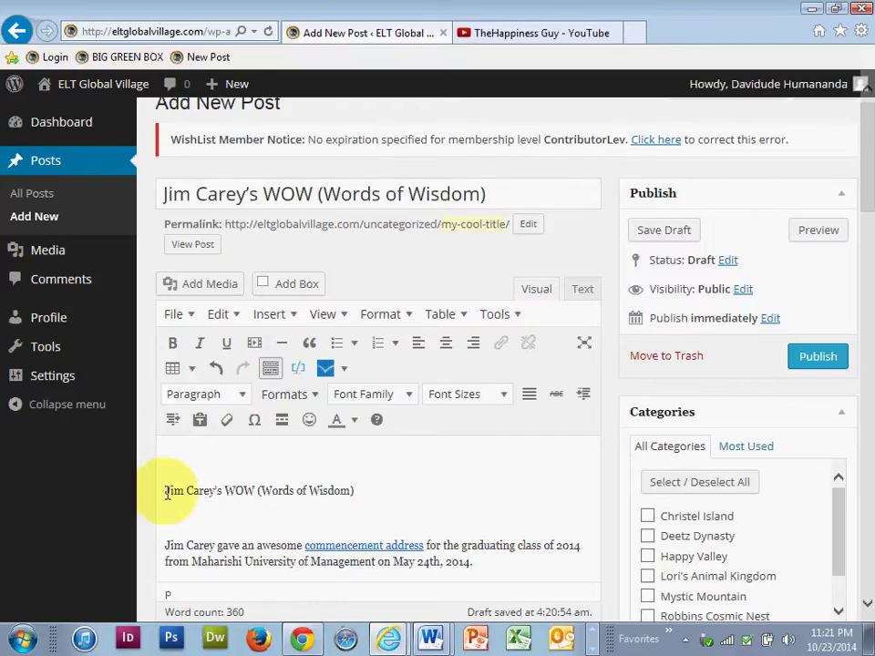
key(BackSpace)
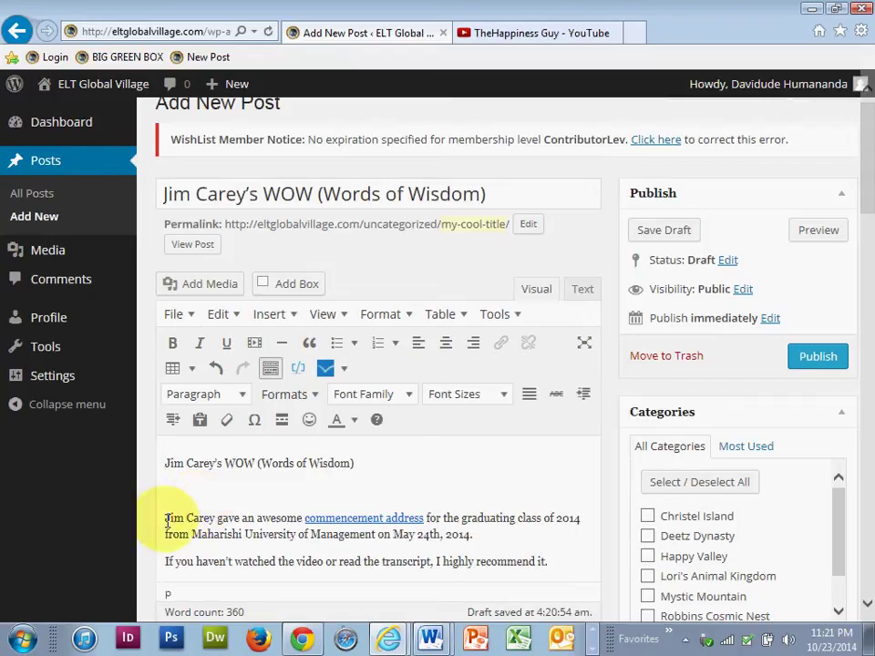
drag(163, 518, 164, 463)
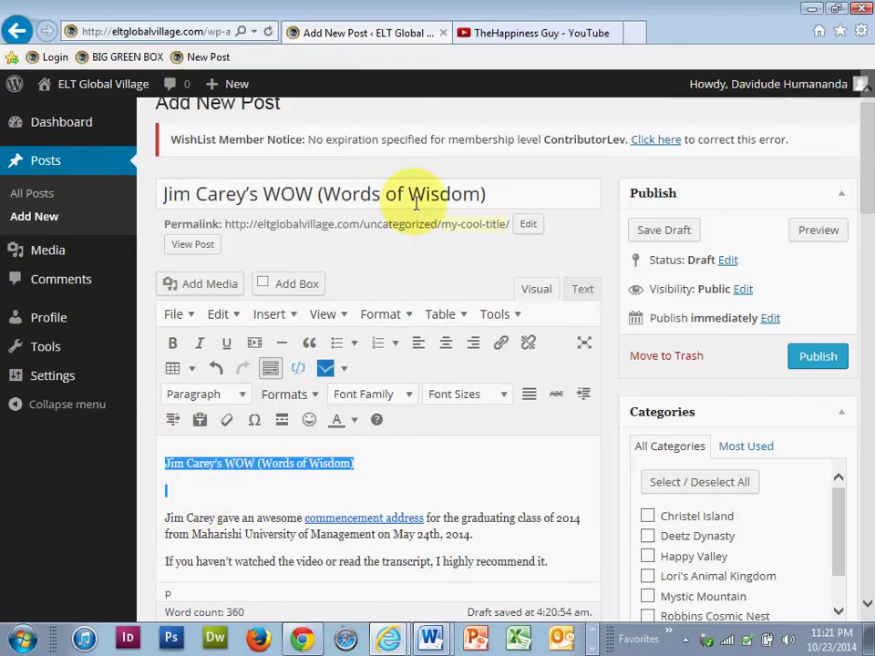
key(Delete)
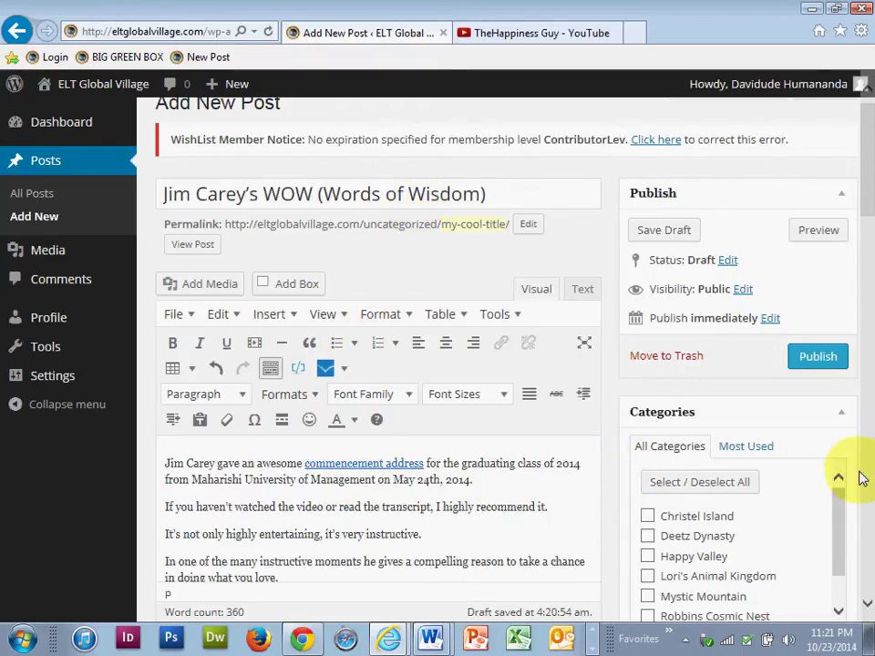
Tick the Happy Valley checkbox in the Categories box.
scroll(861, 479, down, 1)
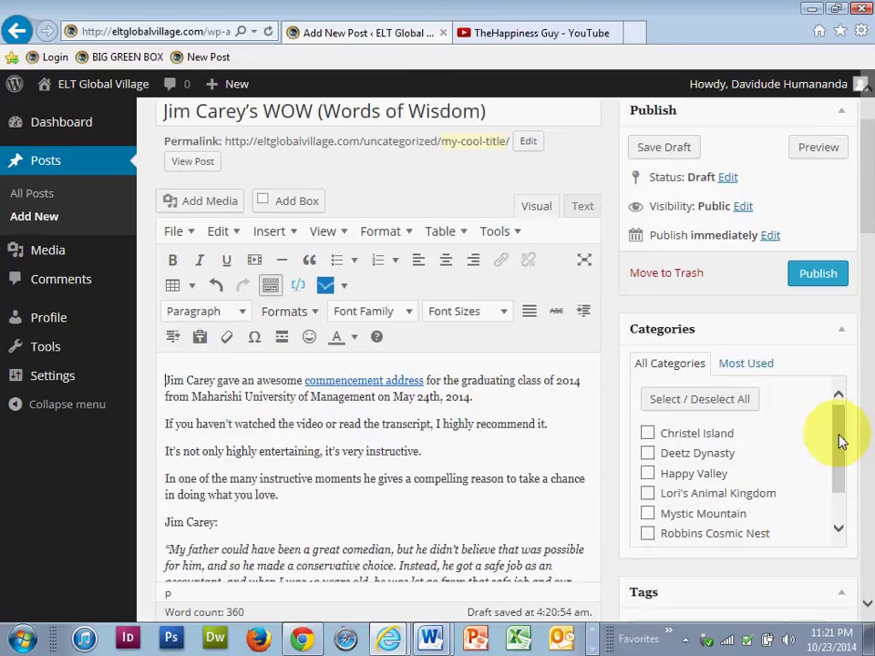
scroll(849, 490, down, 1)
drag(849, 490, 839, 394)
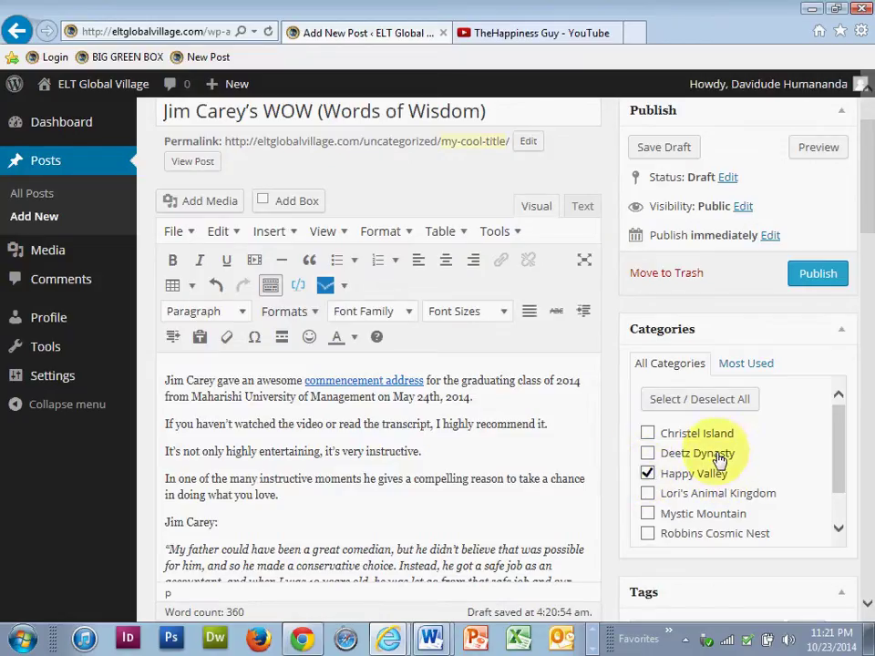
mouse_move(841, 456)
mouse_down()
mouse_move(840, 510)
mouse_move(839, 416)
mouse_move(836, 520)
mouse_up()
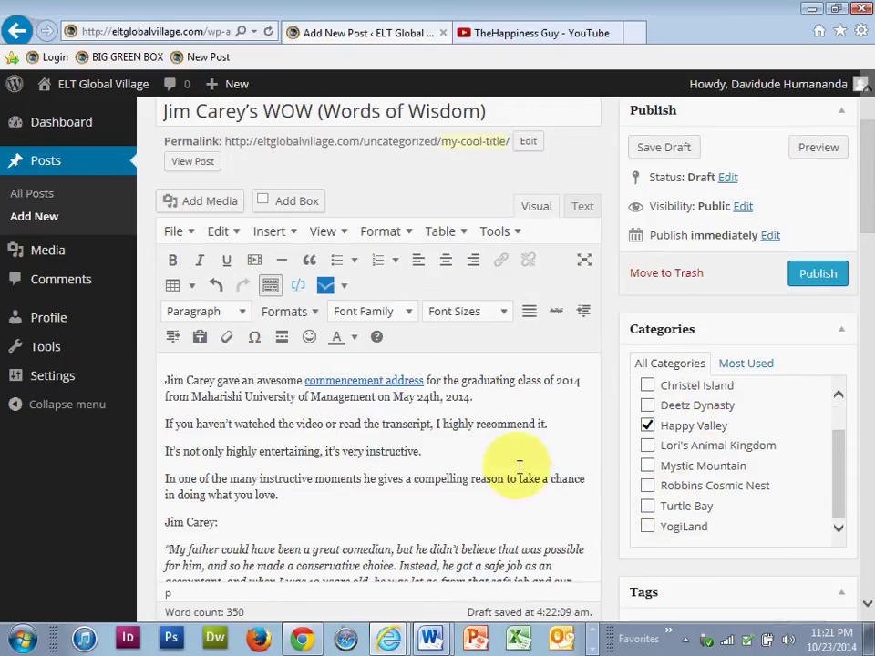
In the WishList Member box, tick Select/Unselect All Levels to allow every membership level.
scroll(602, 492, down, 2)
scroll(616, 511, down, 1)
scroll(612, 509, down, 3)
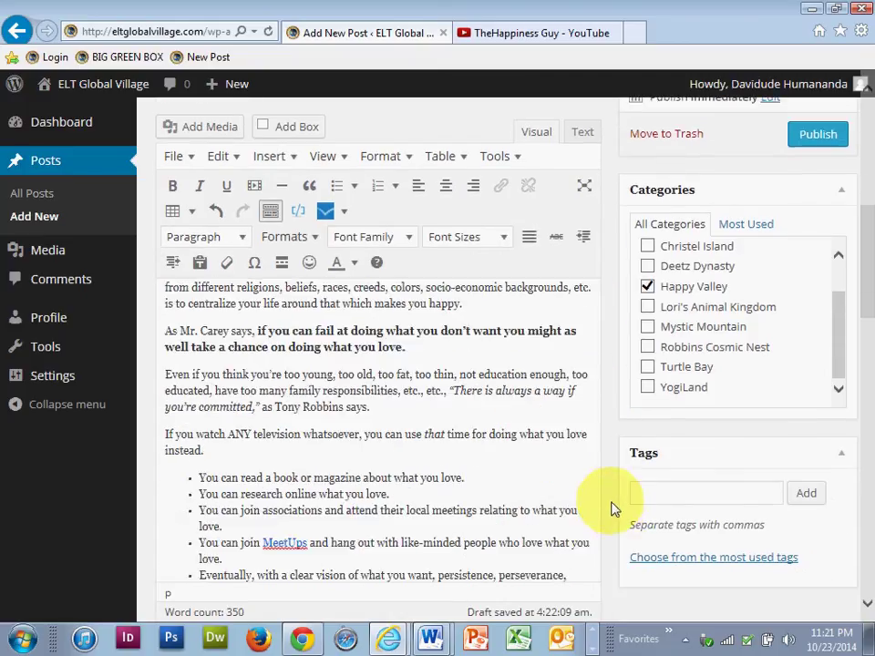
scroll(613, 509, down, 4)
scroll(612, 509, down, 5)
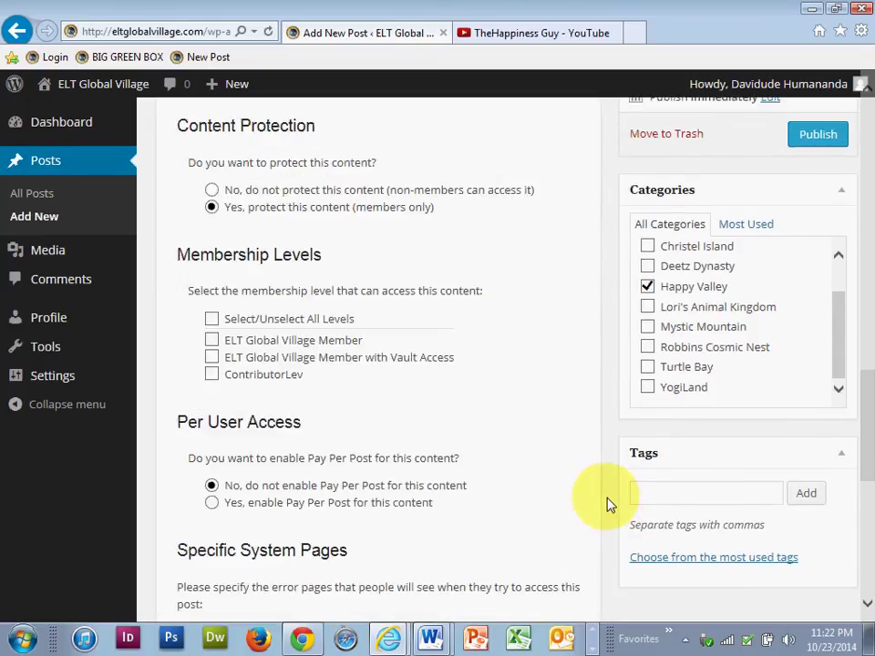
scroll(609, 504, up, 2)
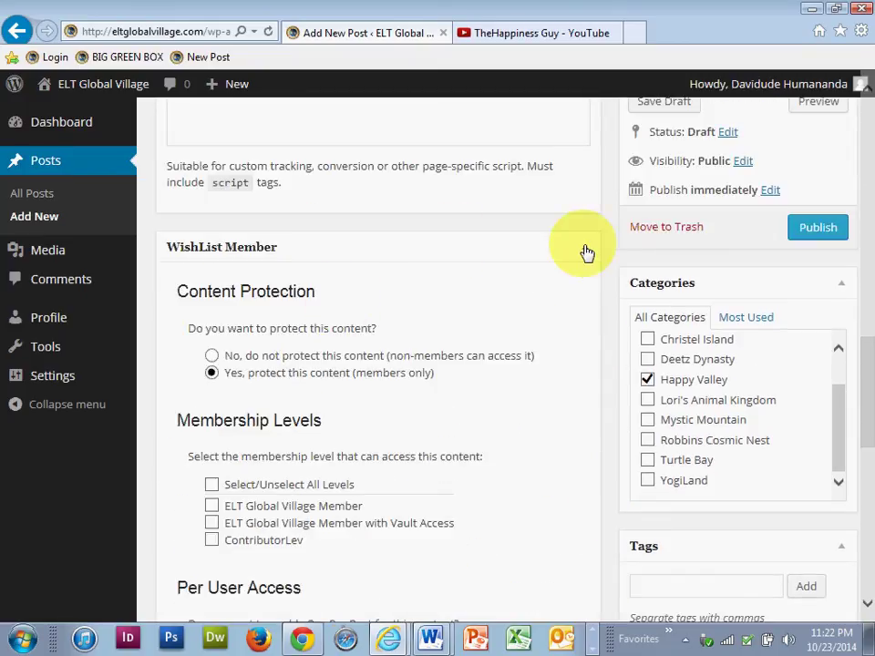
click(586, 249)
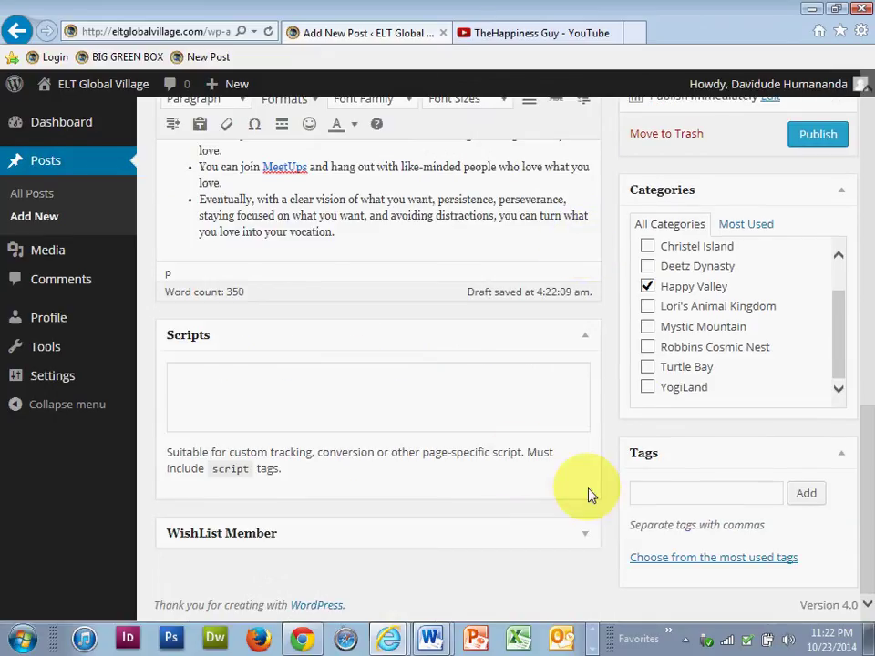
click(588, 338)
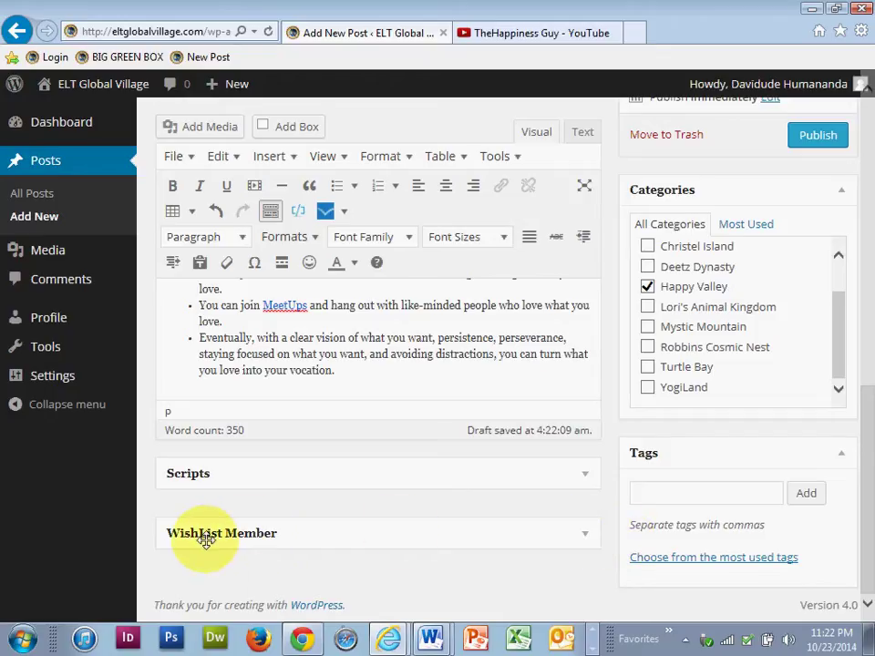
click(588, 538)
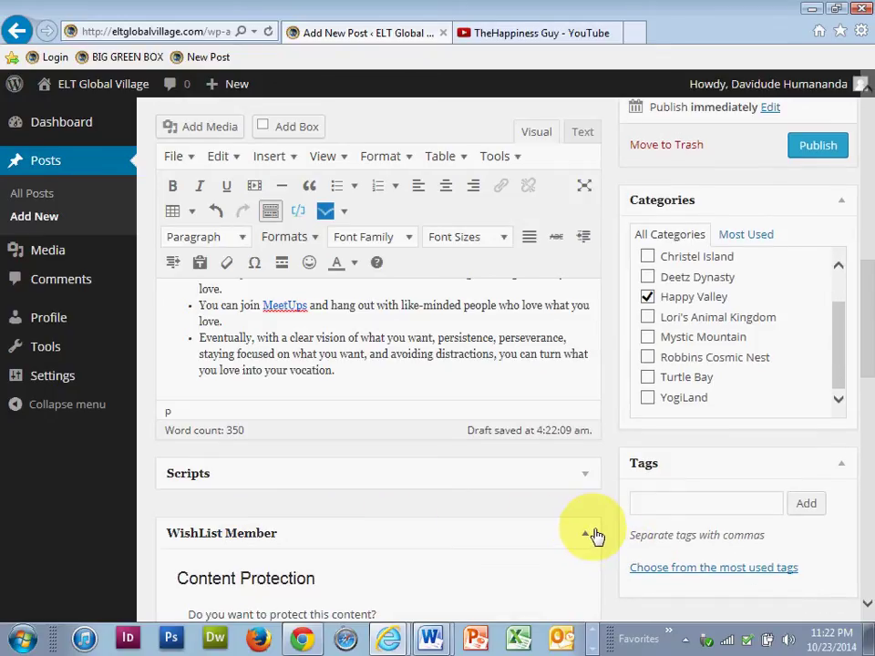
scroll(598, 537, down, 3)
scroll(594, 536, down, 2)
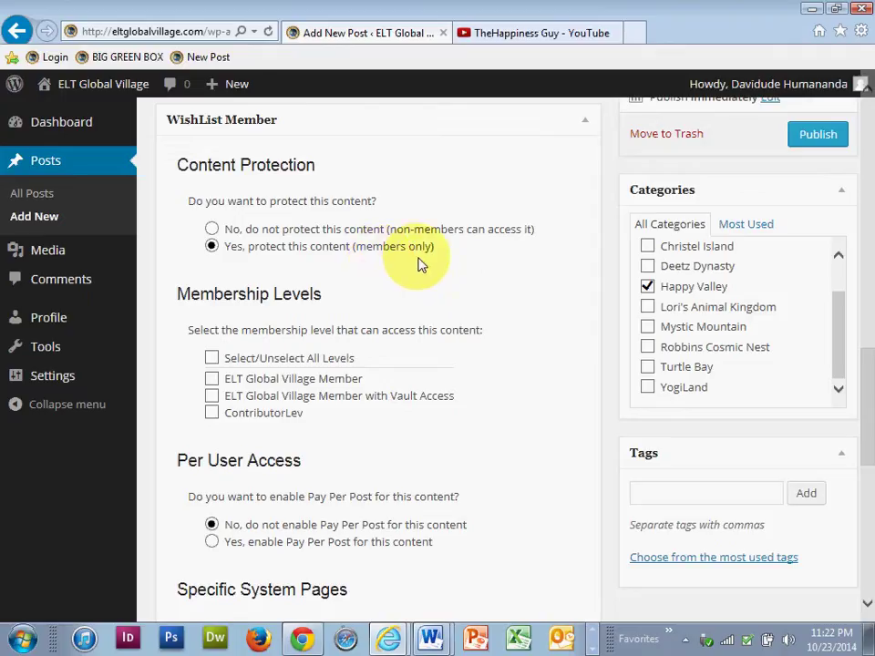
click(213, 360)
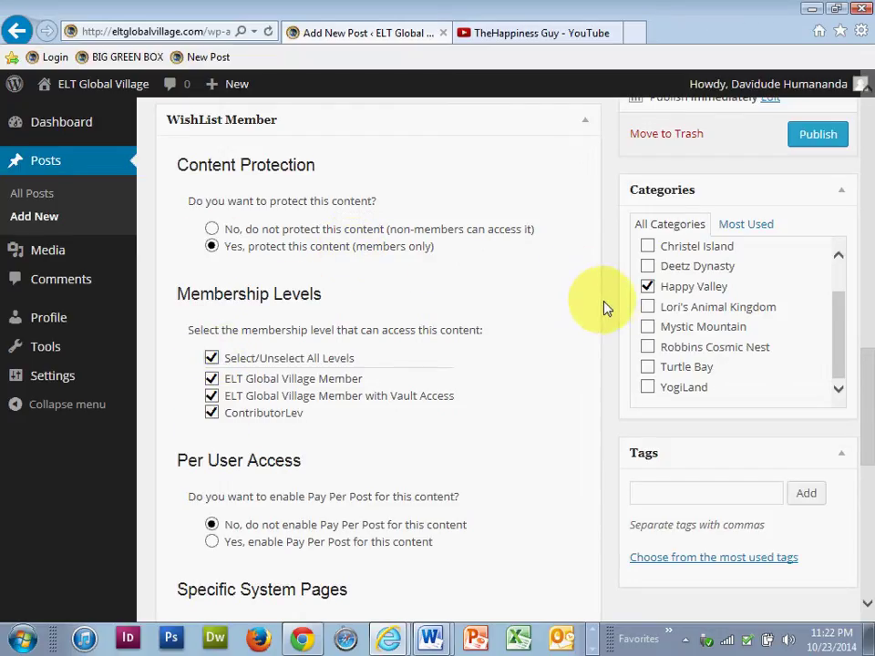
scroll(609, 304, up, 5)
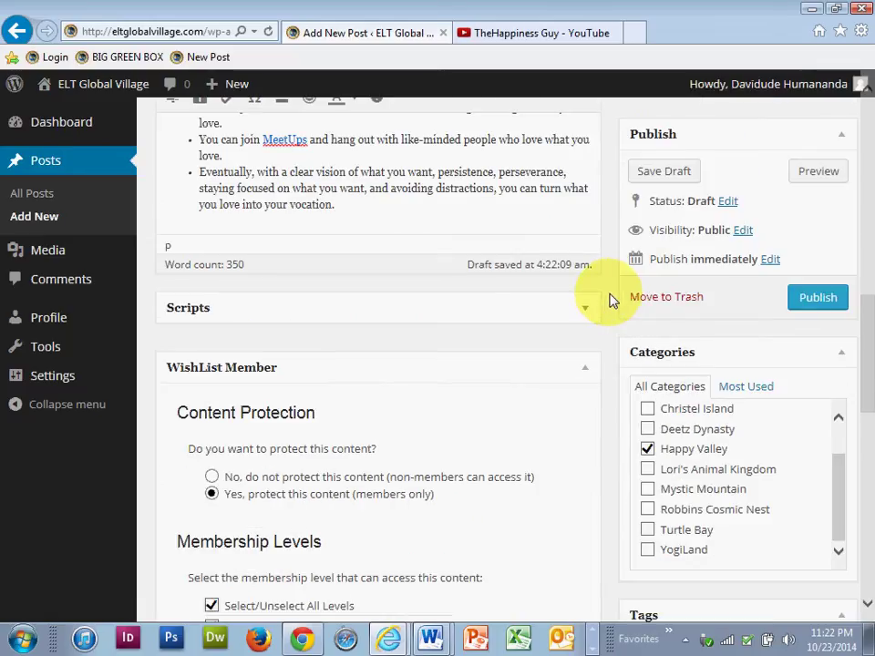
scroll(609, 304, up, 1)
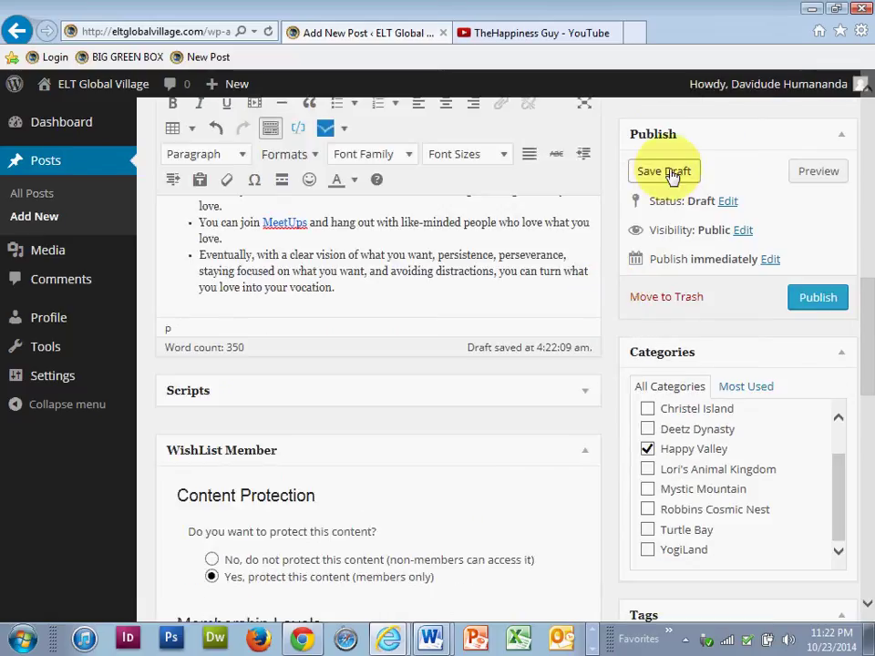
click(817, 309)
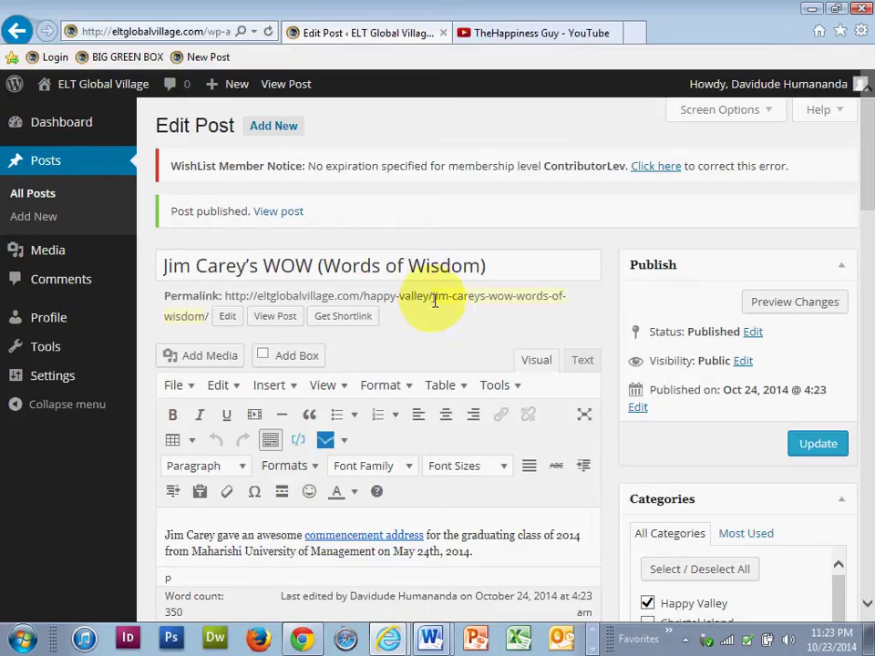
drag(432, 298, 651, 306)
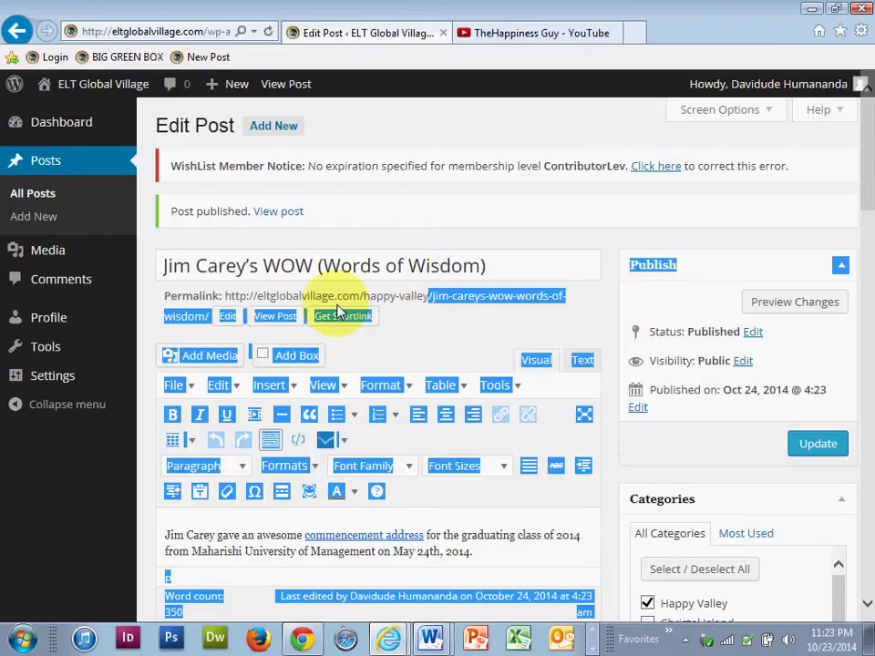
click(251, 289)
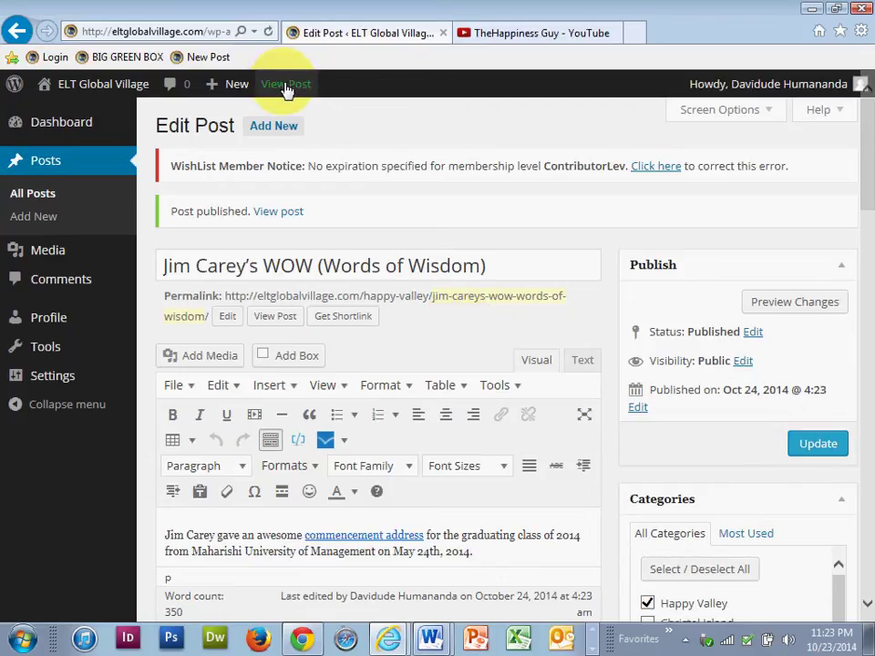
Open the live Jim Carey's WOW post in a new tab from View Post and scroll down it.
right_click(288, 90)
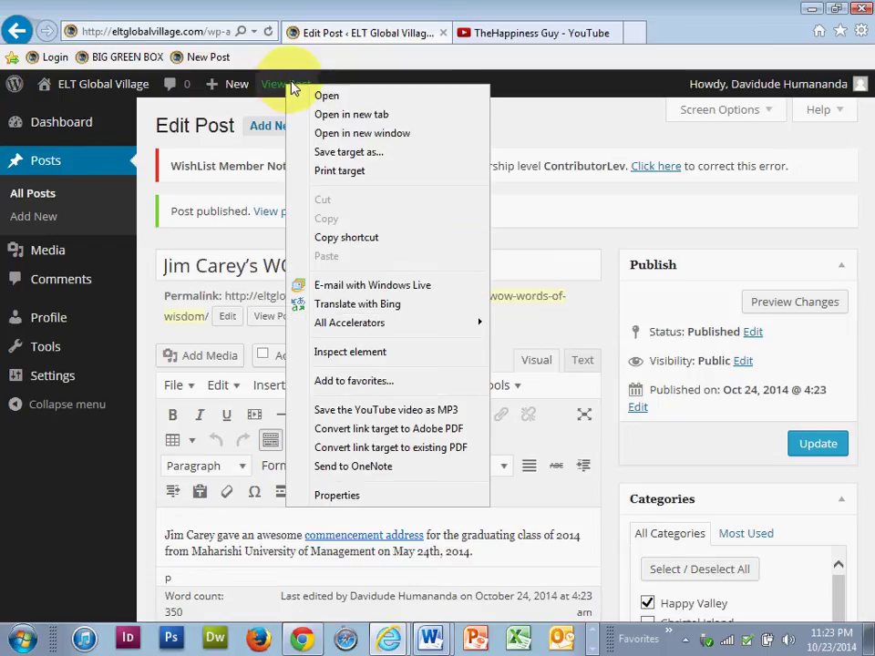
click(337, 116)
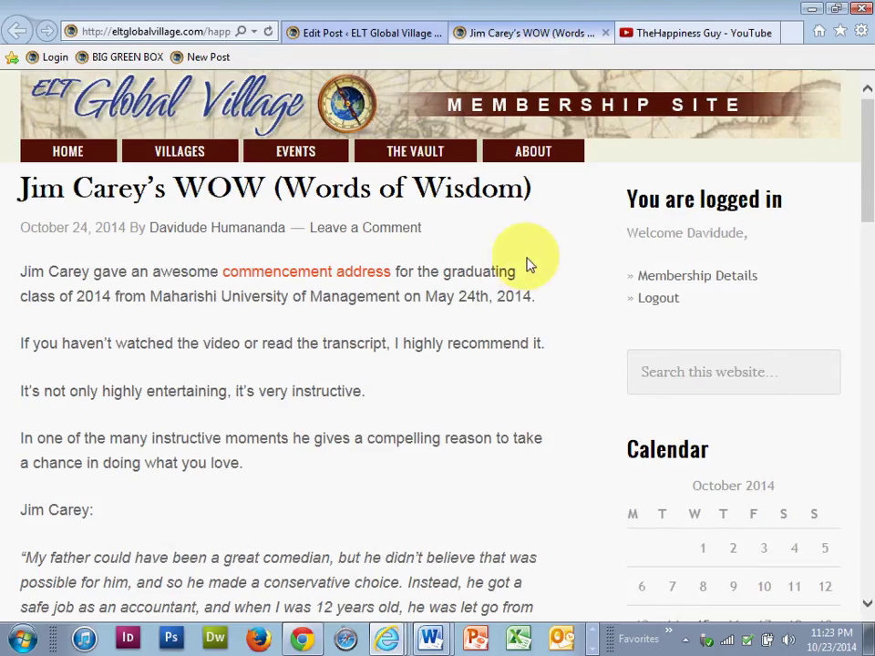
scroll(527, 263, down, 1)
scroll(527, 263, down, 2)
scroll(527, 262, down, 1)
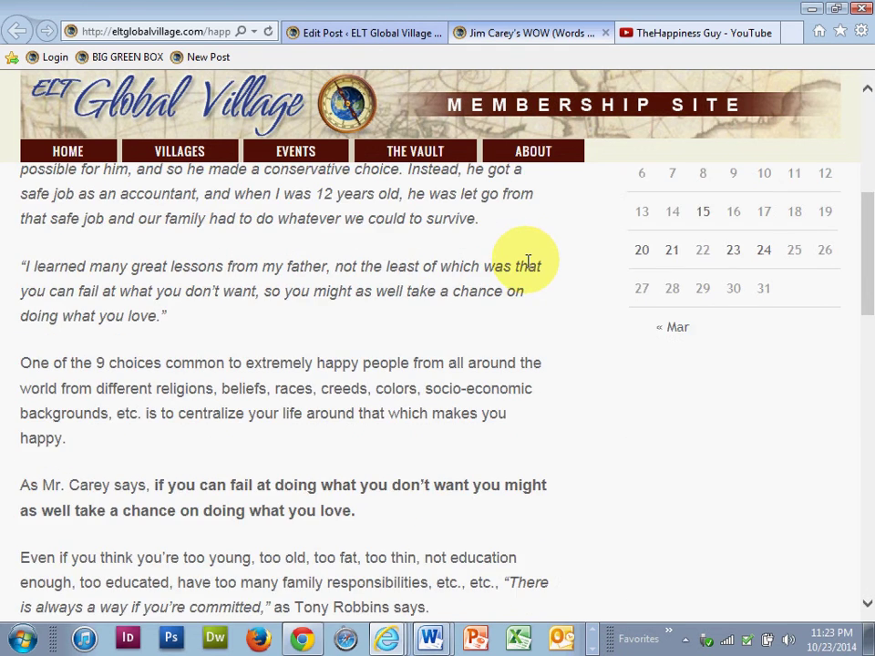
scroll(527, 262, down, 2)
scroll(527, 262, down, 3)
scroll(527, 263, down, 2)
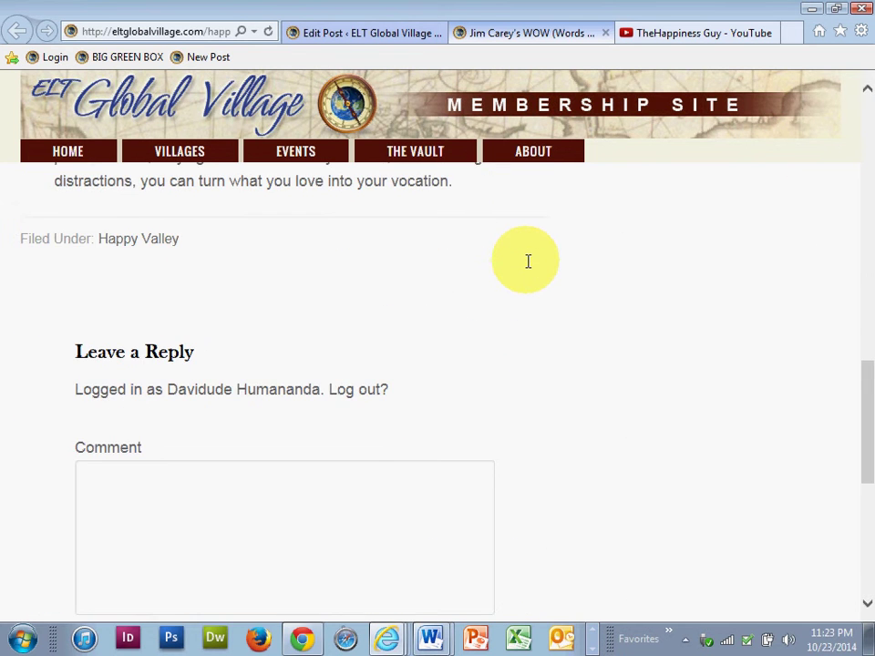
scroll(527, 268, down, 2)
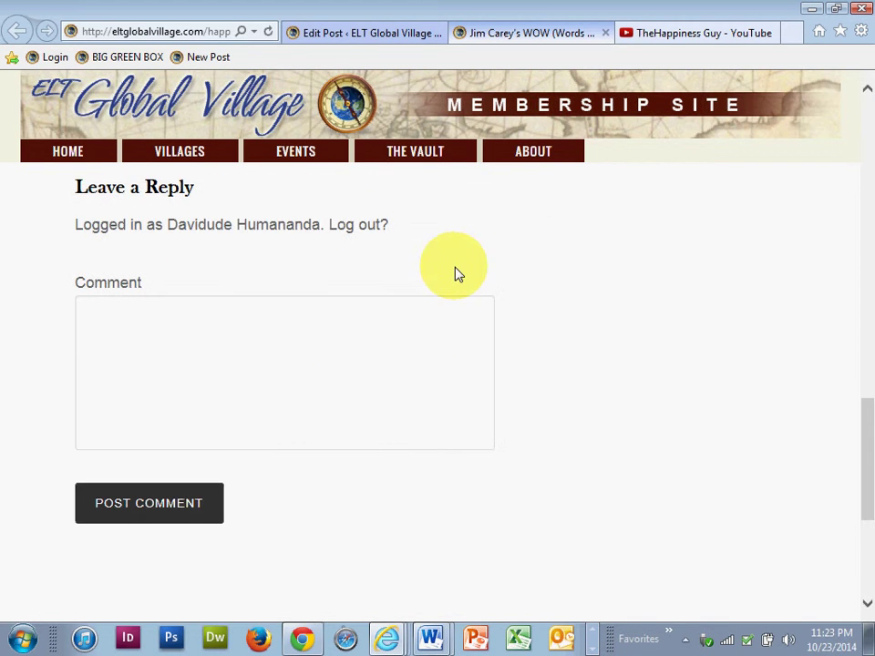
Scroll back up the live post and return to the Edit Post tab.
scroll(458, 275, up, 5)
scroll(458, 275, up, 4)
scroll(461, 273, up, 5)
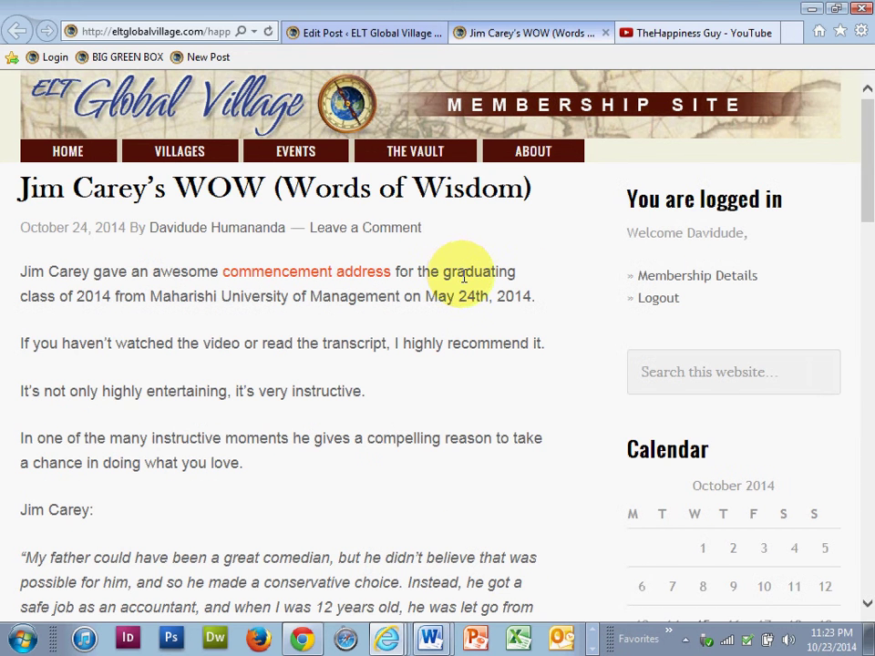
click(392, 33)
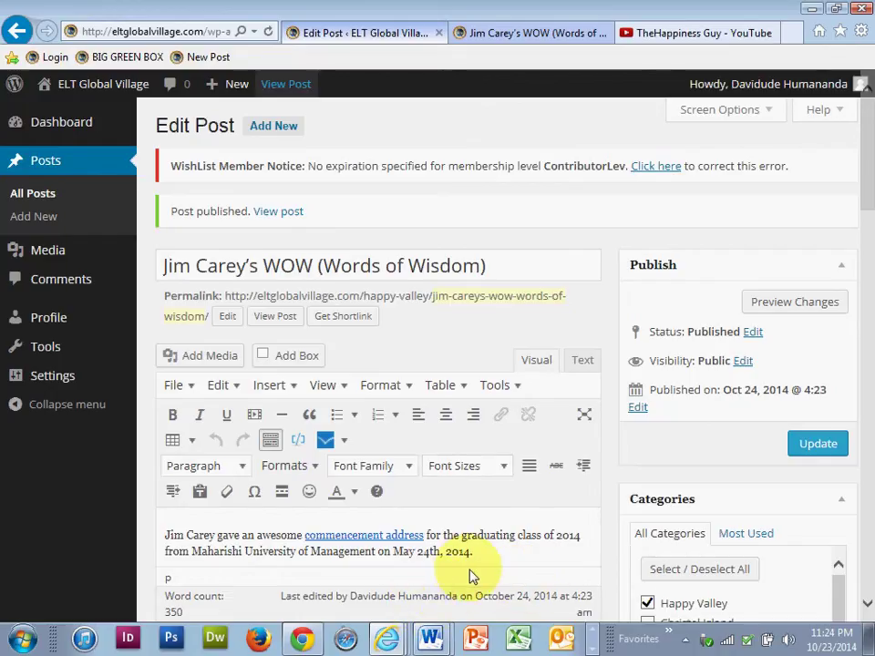
mouse_move(769, 84)
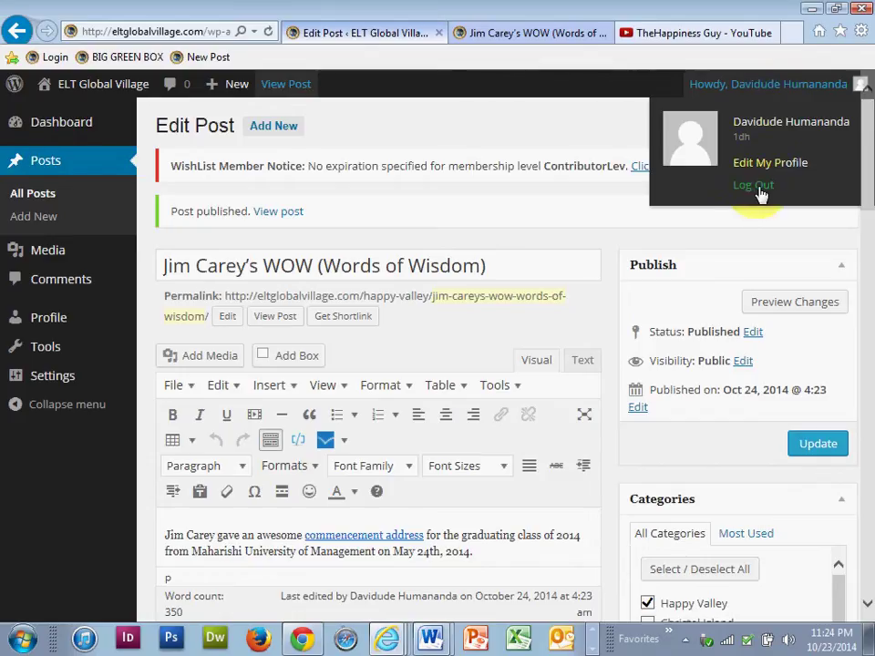
click(562, 37)
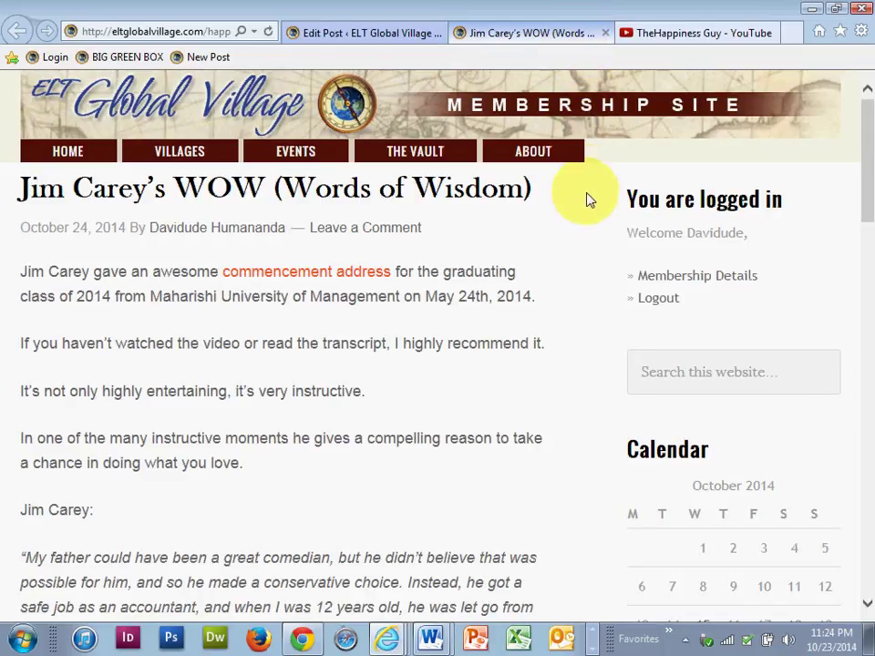
click(353, 35)
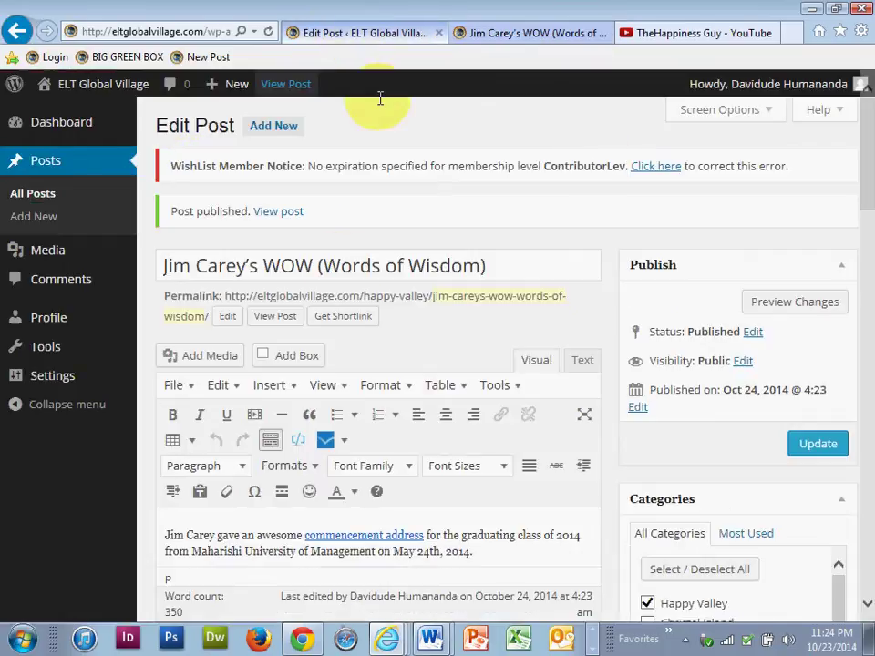
Switch between the Edit Post and Jim Carey's WOW tabs, ending on the live post.
click(515, 36)
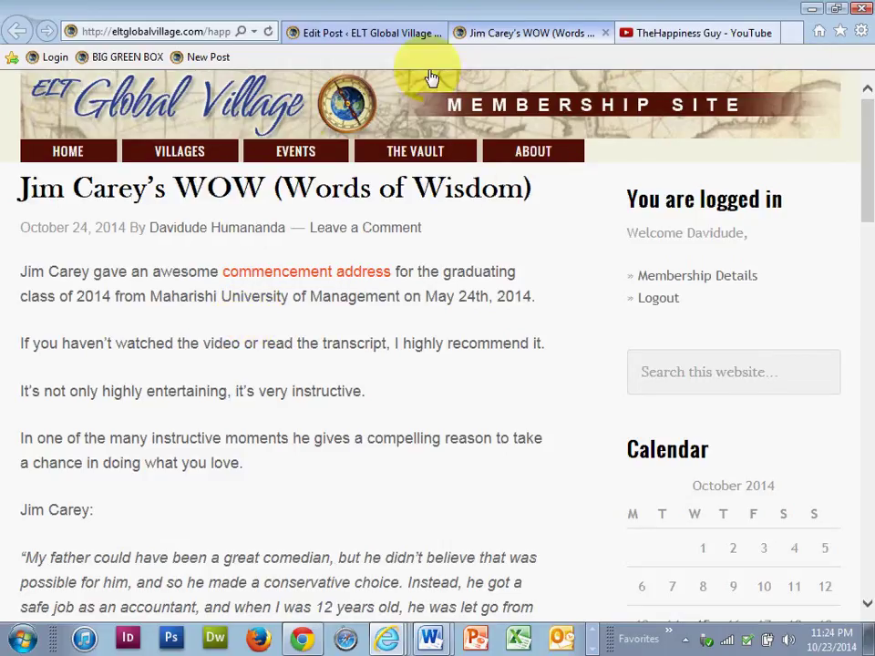
click(388, 34)
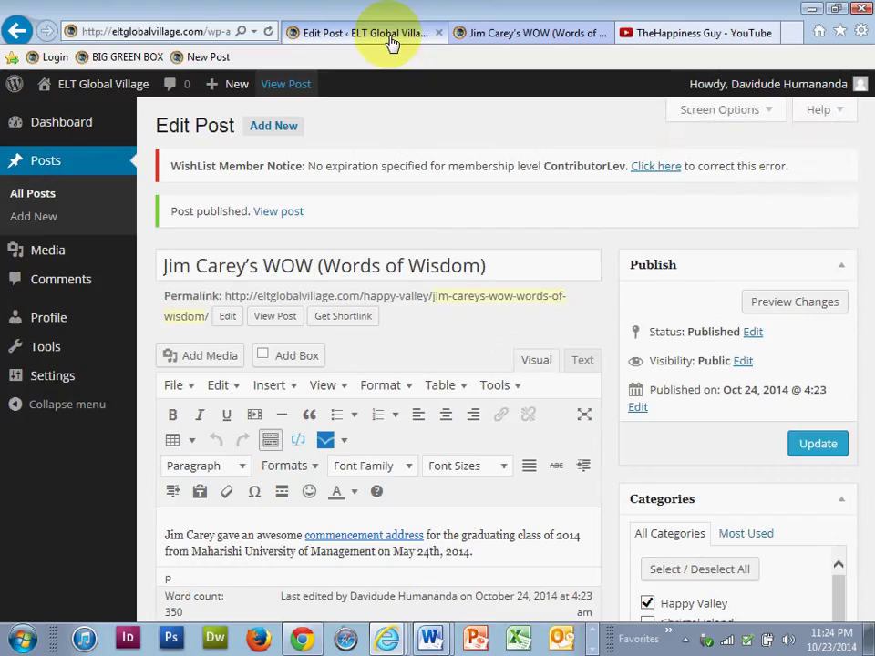
click(557, 37)
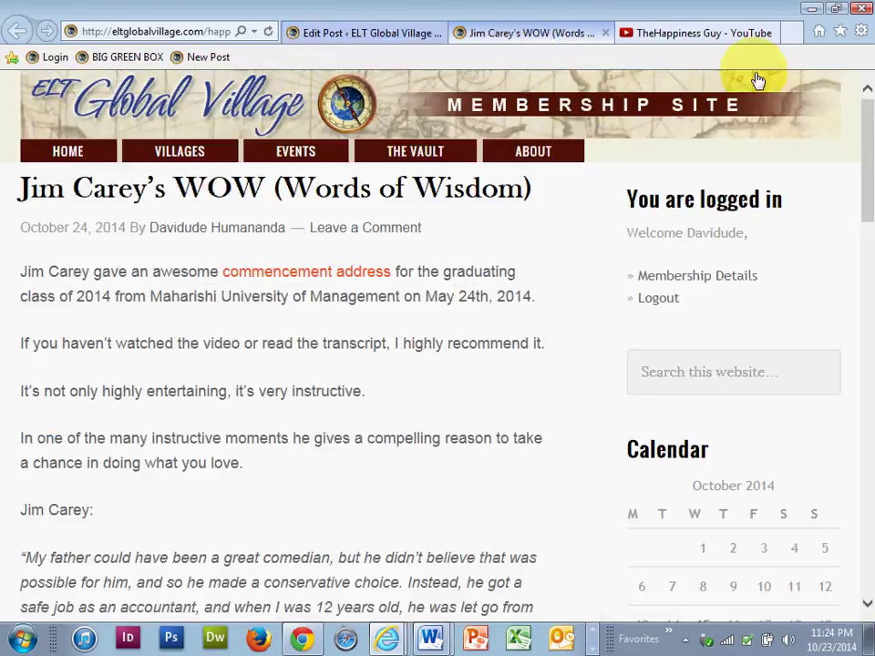
click(395, 35)
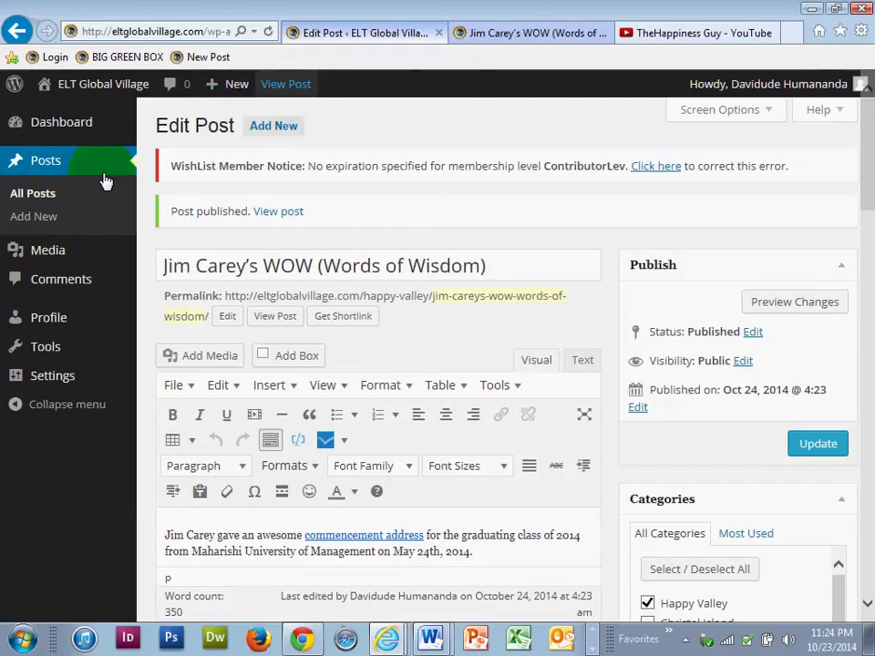
click(490, 40)
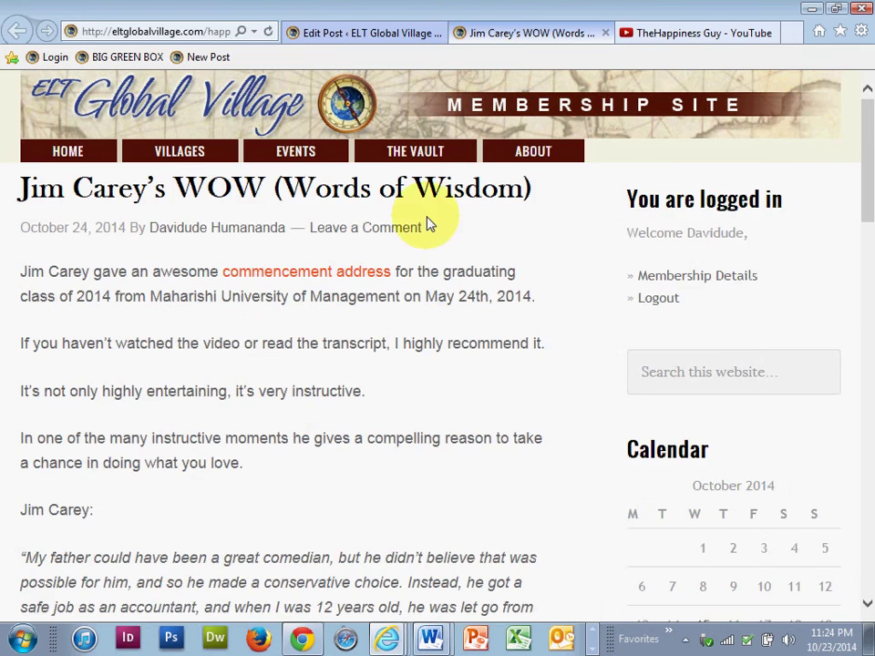
Scroll the live Jim Carey's WOW post down to the bottom and back to the top.
scroll(426, 219, down, 5)
scroll(434, 229, down, 2)
scroll(428, 216, down, 8)
scroll(427, 216, down, 1)
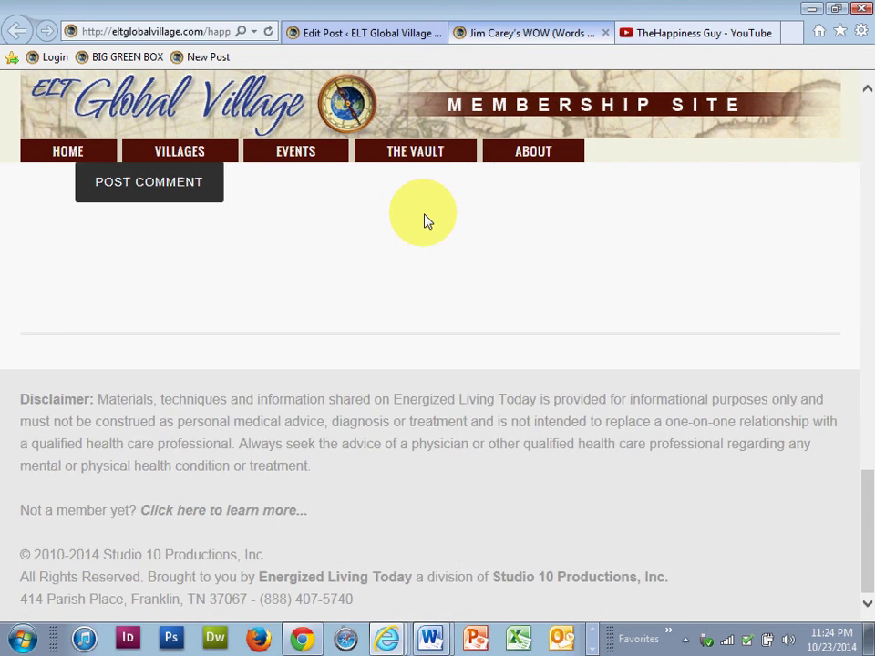
scroll(426, 221, up, 8)
scroll(424, 219, up, 5)
scroll(426, 219, up, 1)
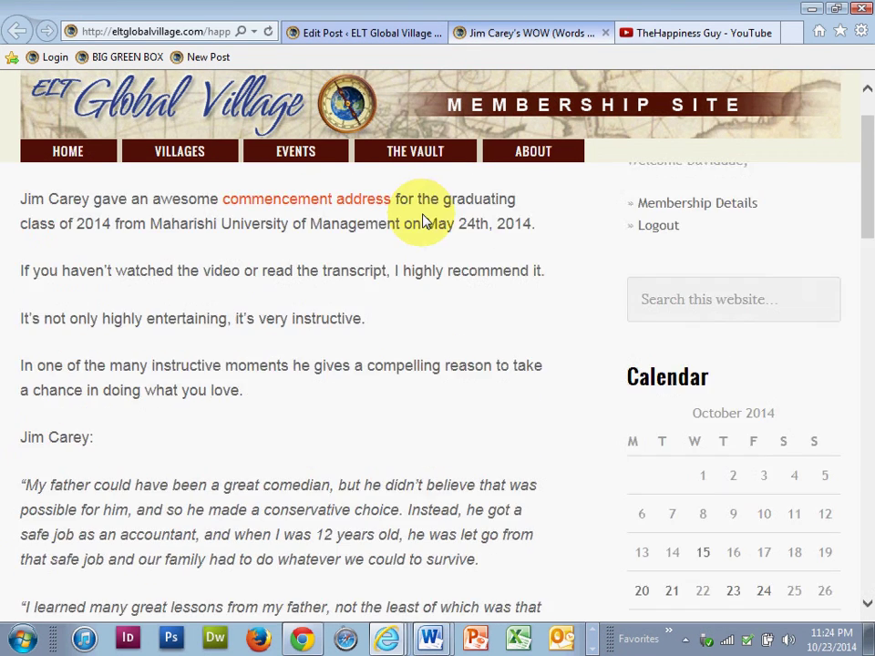
scroll(426, 218, up, 1)
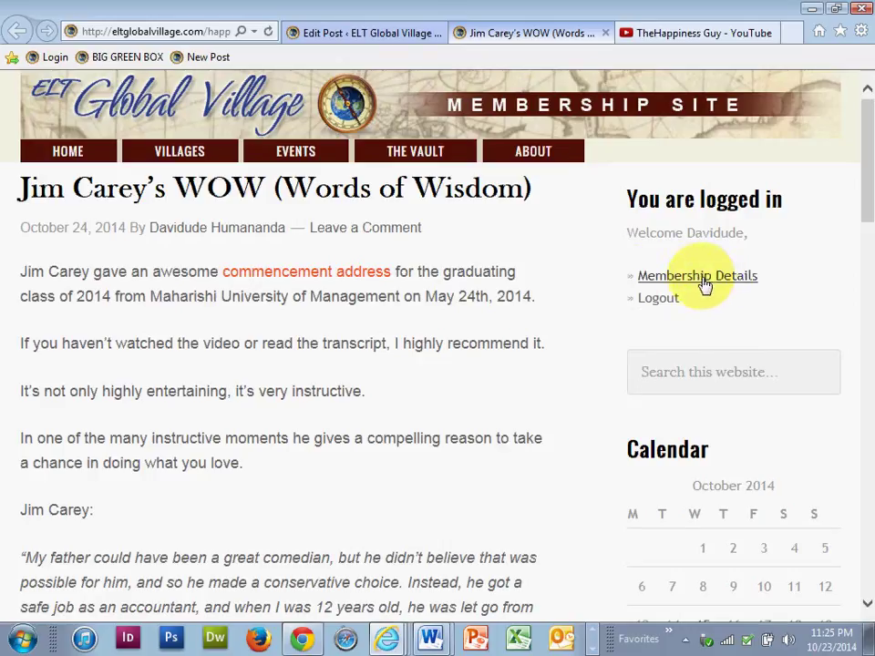
Open the admin Profile page via Membership Details in the logged-in sidebar and scroll through it.
click(703, 285)
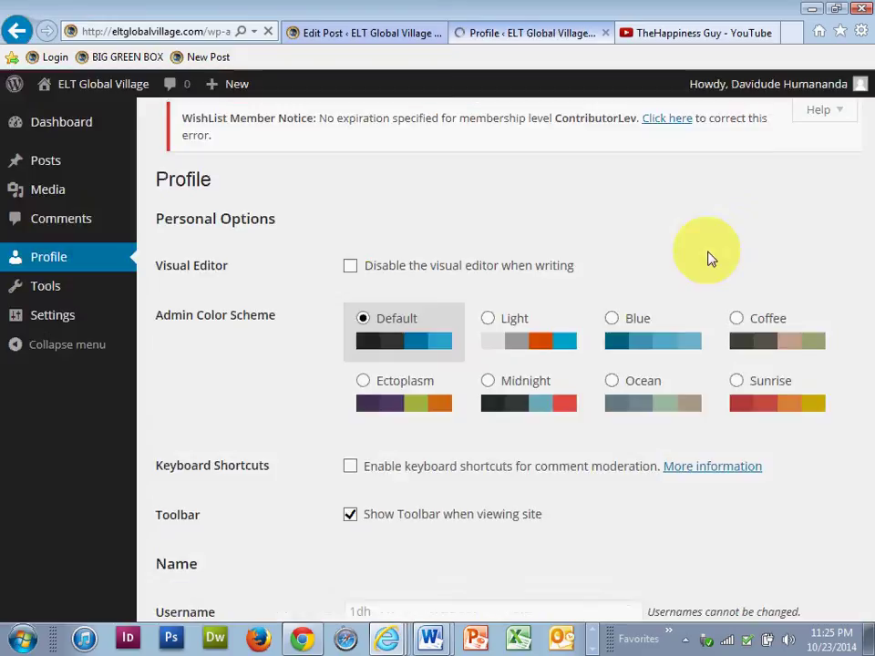
scroll(274, 395, down, 1)
scroll(272, 388, down, 5)
scroll(270, 385, down, 5)
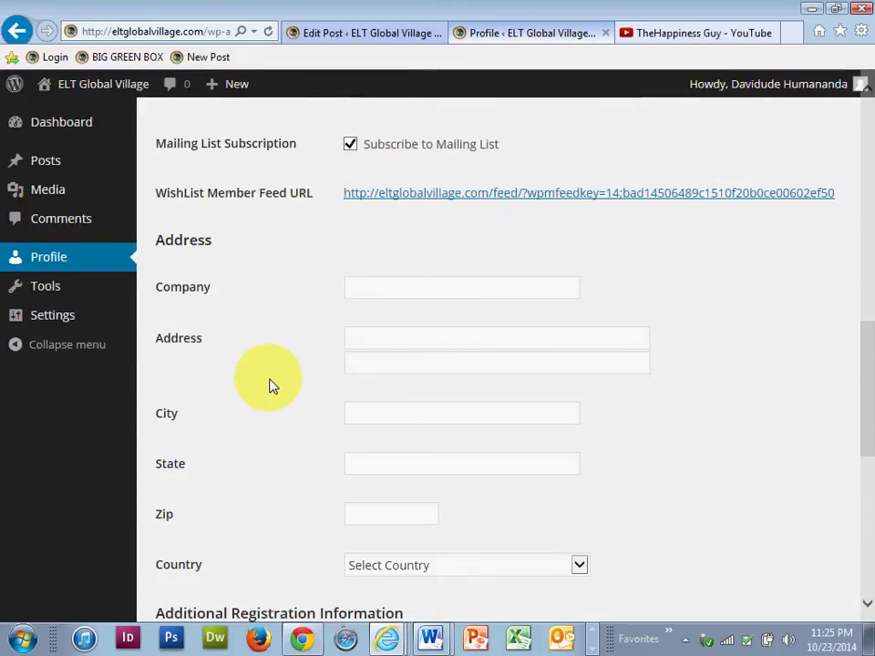
scroll(270, 386, down, 1)
scroll(270, 386, down, 4)
scroll(270, 383, down, 2)
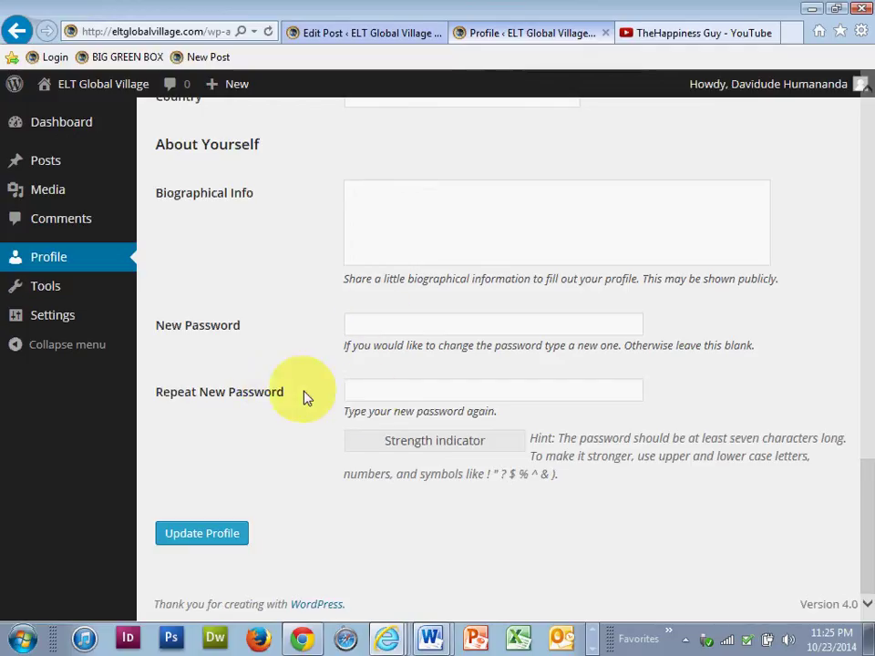
scroll(270, 379, up, 3)
scroll(284, 410, up, 6)
scroll(282, 412, up, 1)
scroll(281, 412, up, 3)
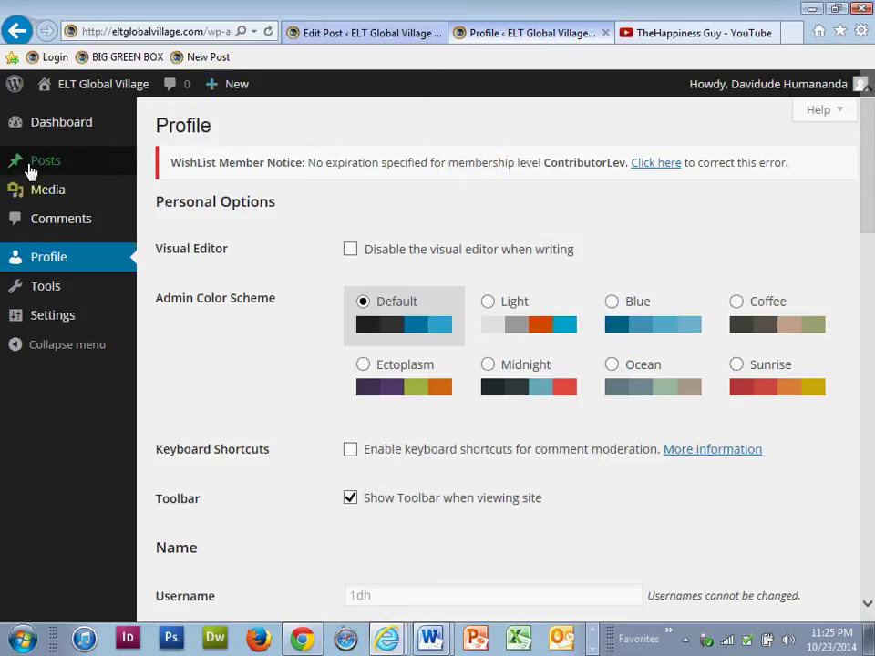
mouse_move(45, 161)
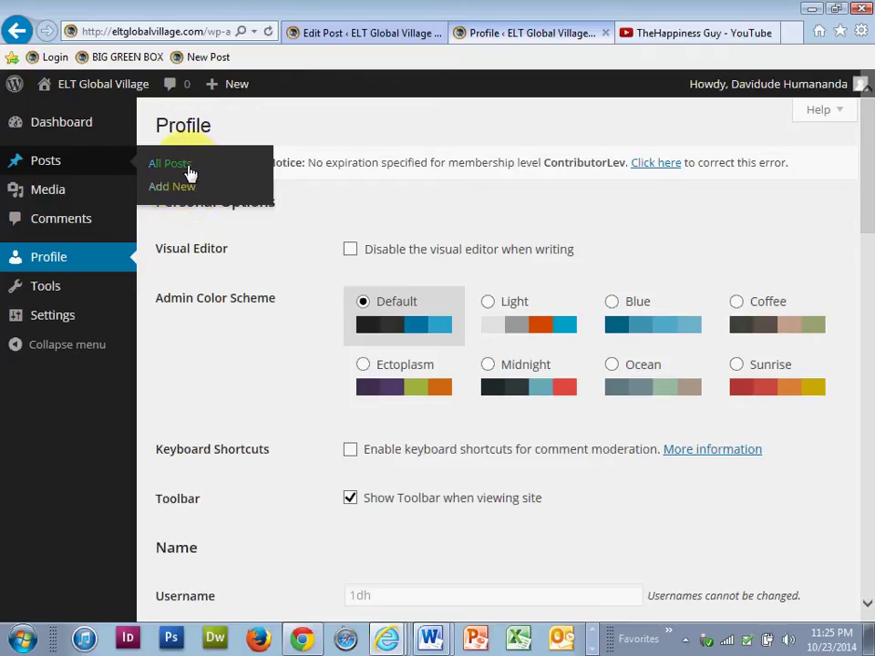
Show All Posts: Jim Carey's WOW published, Sage's Happiness Book and A Test Post as drafts.
click(173, 164)
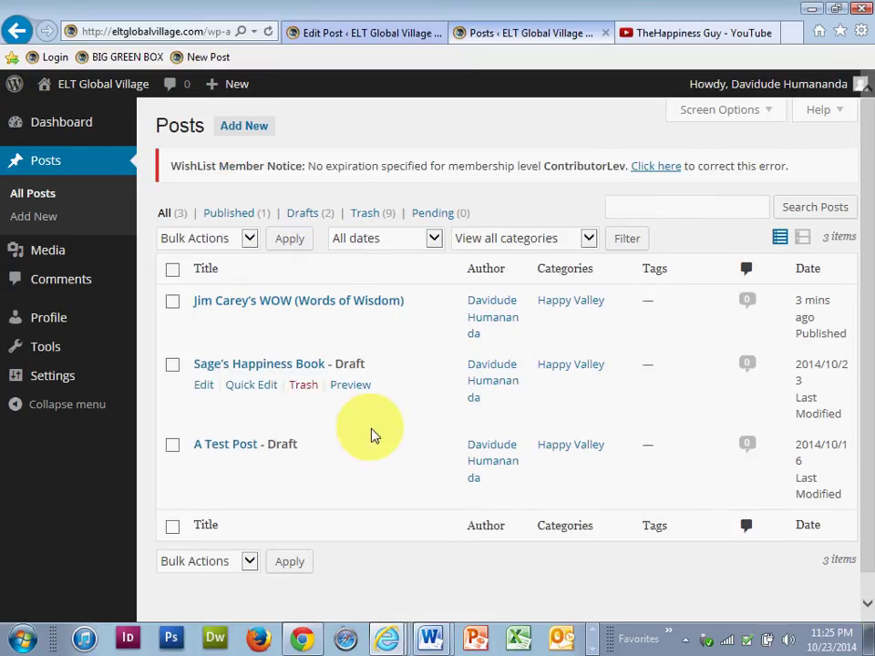
mouse_move(310, 373)
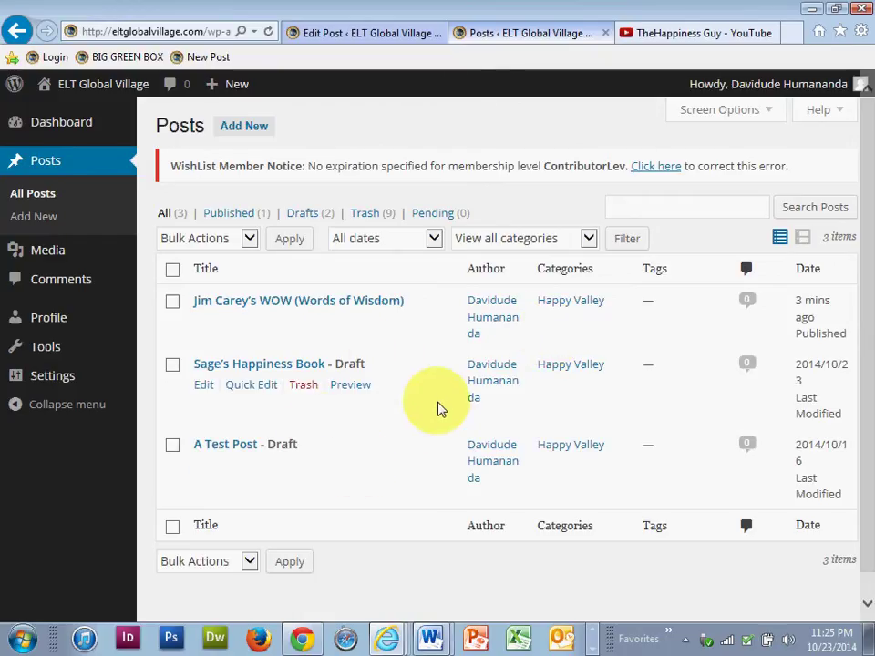
scroll(434, 401, down, 1)
scroll(435, 401, up, 1)
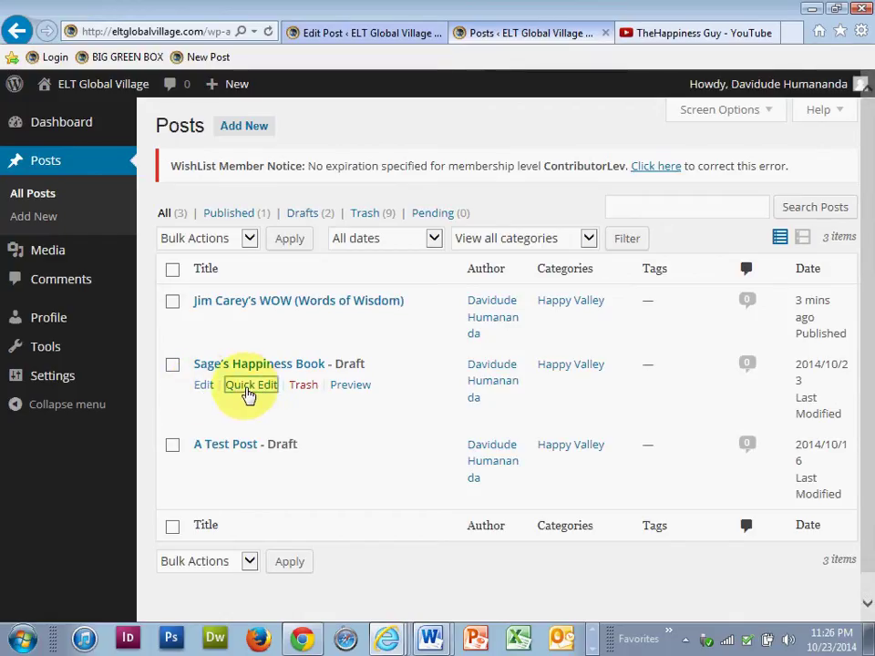
click(249, 390)
drag(354, 389, 185, 386)
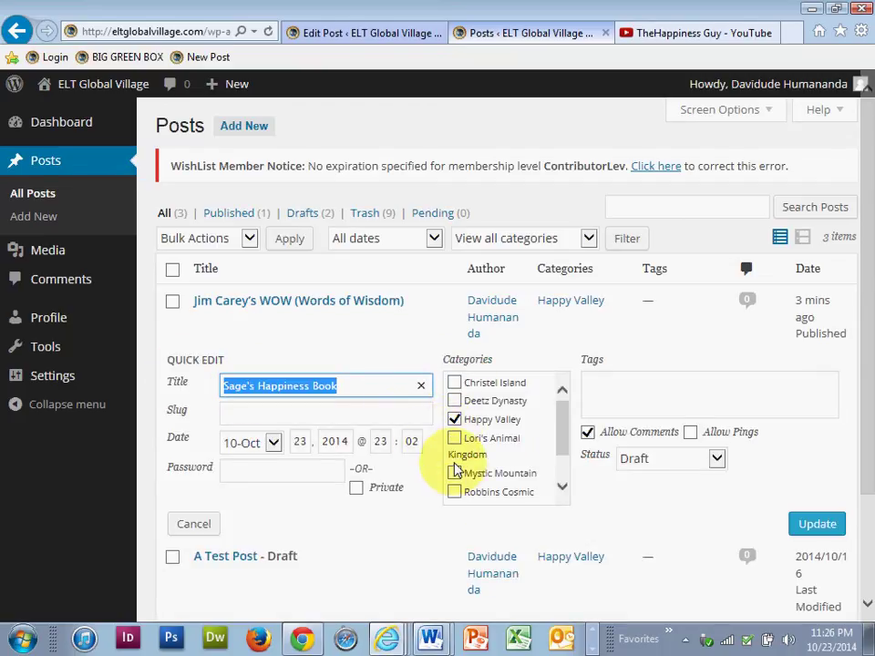
scroll(279, 497, down, 1)
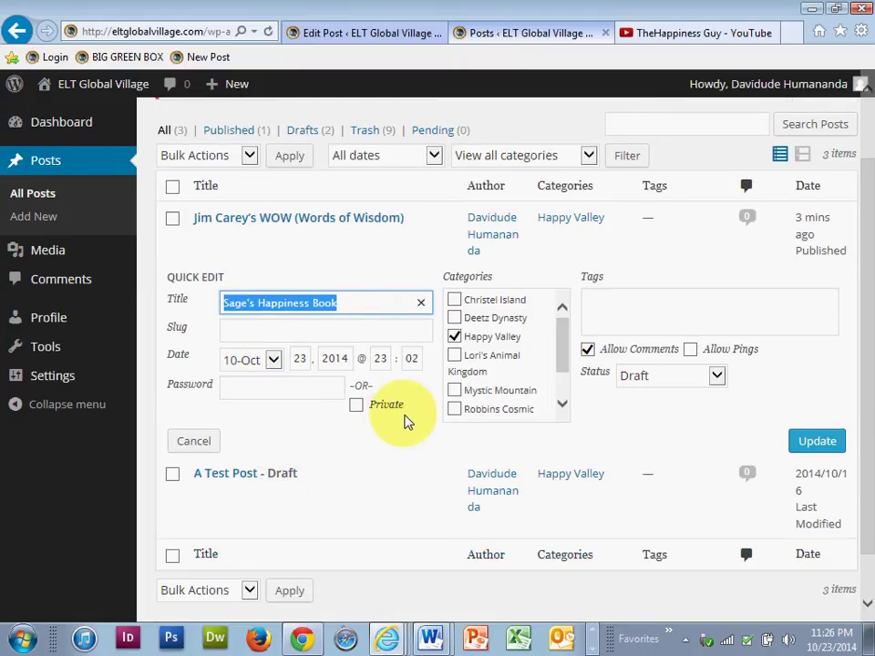
scroll(392, 428, down, 1)
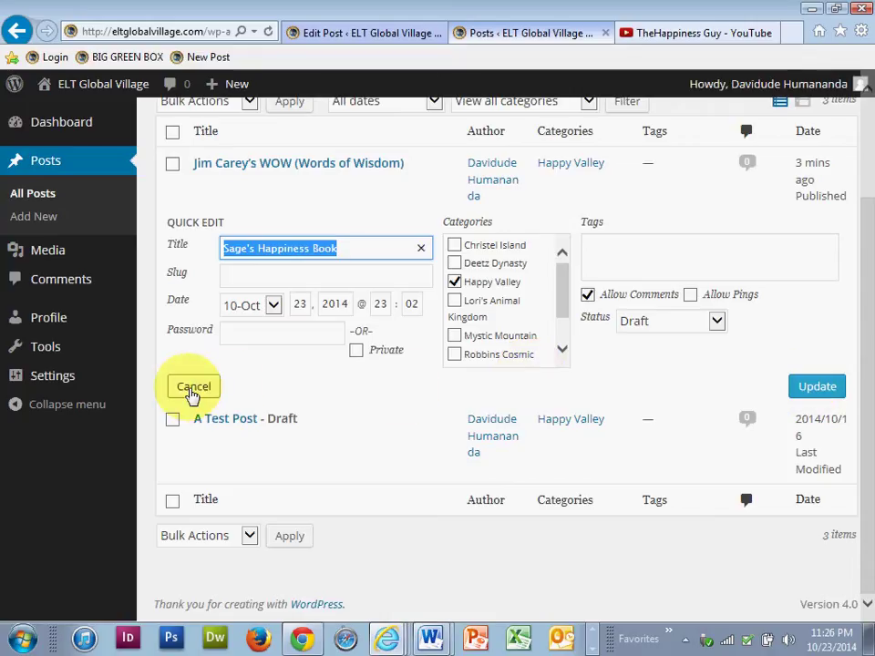
click(192, 387)
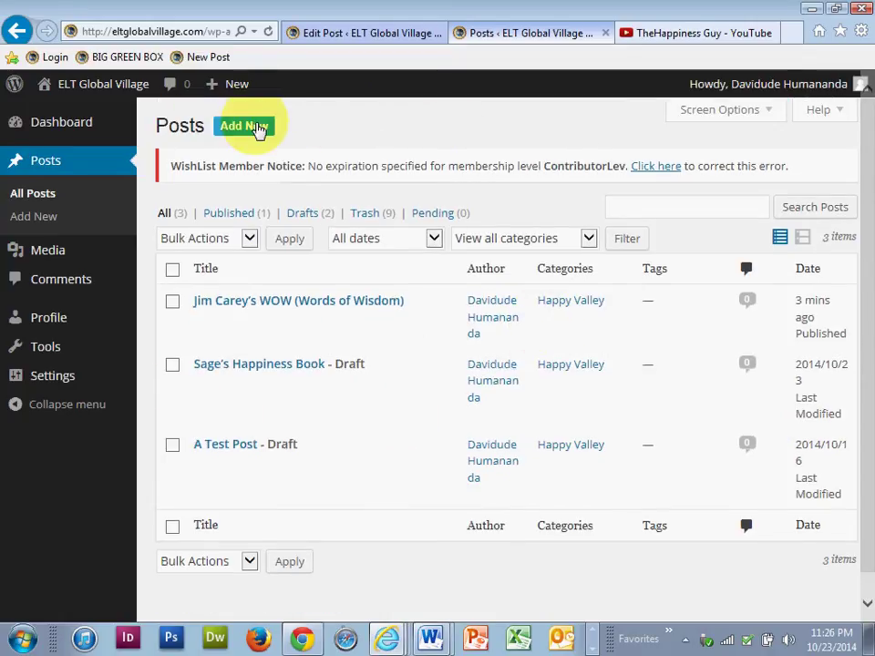
mouse_move(245, 420)
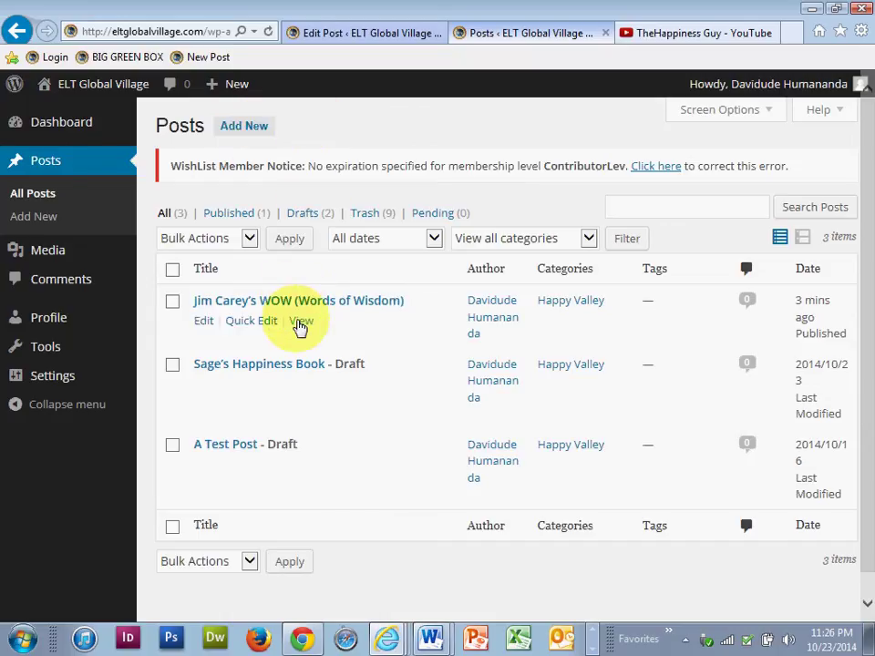
mouse_move(293, 444)
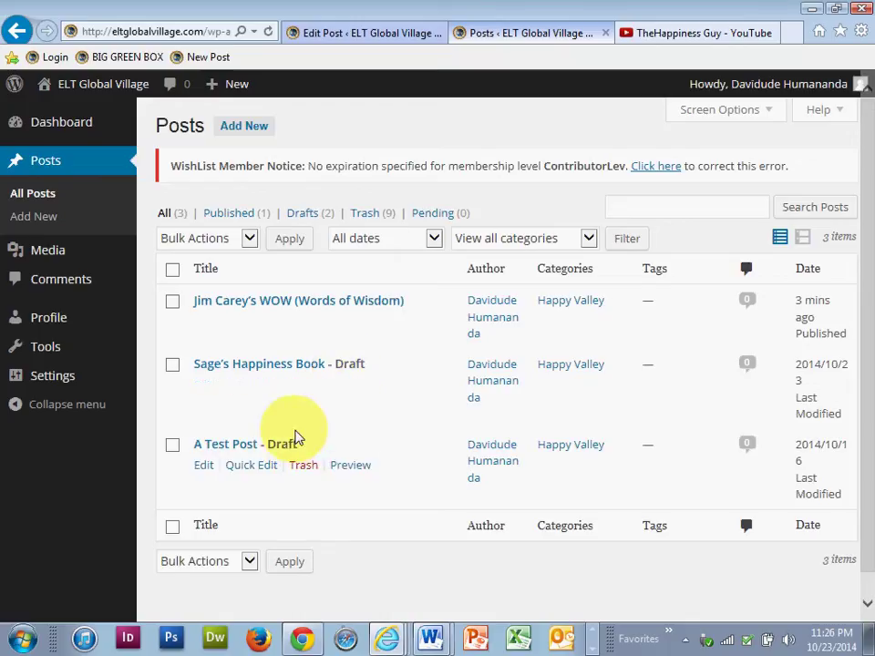
View the live Jim Carey's WOW post, then open the Profile page via Membership Details.
mouse_move(298, 314)
click(308, 324)
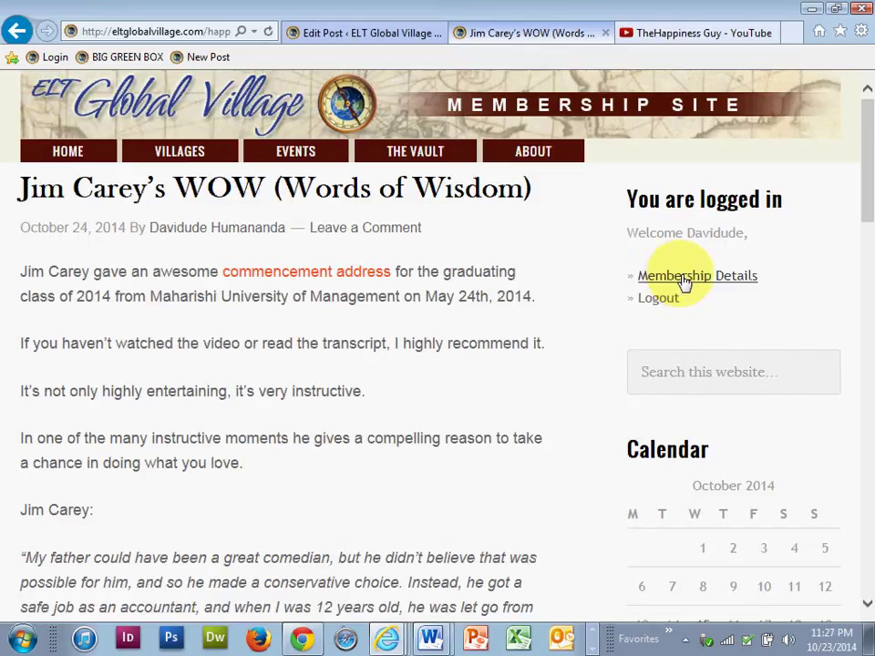
click(704, 285)
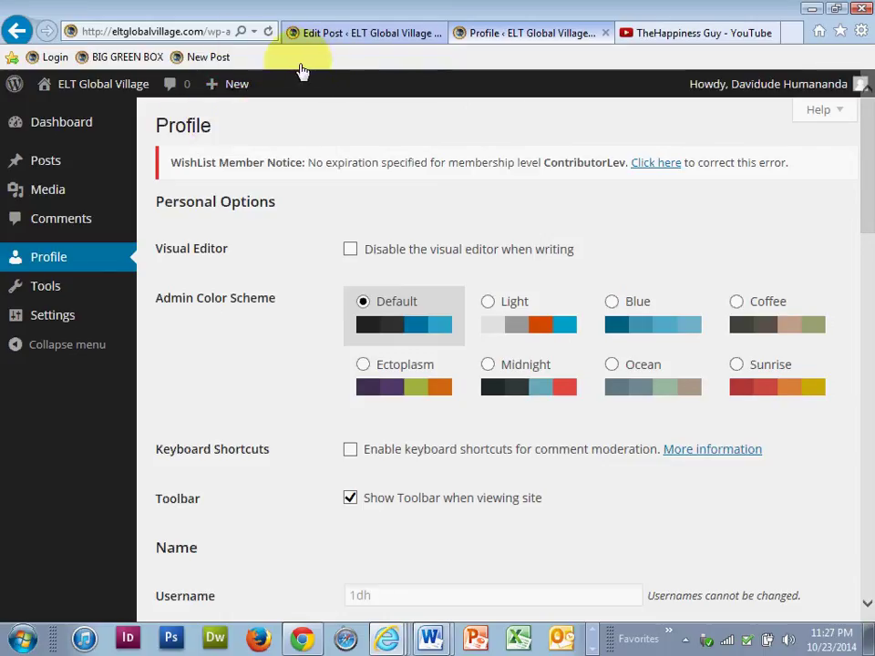
mouse_move(230, 84)
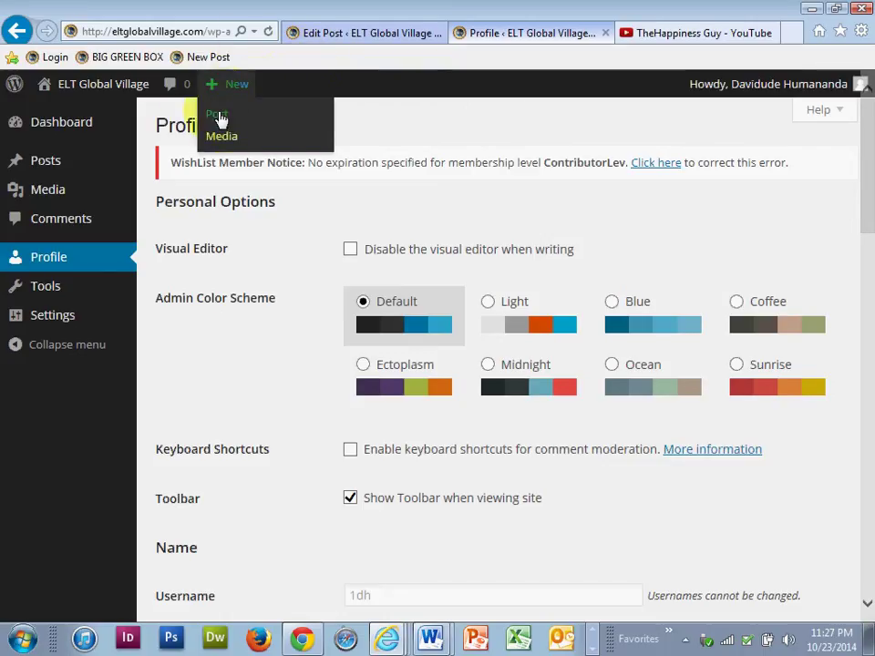
Add a New Post favorite, delete the duplicate Post shortcut, and open the posts list.
drag(243, 105, 263, 62)
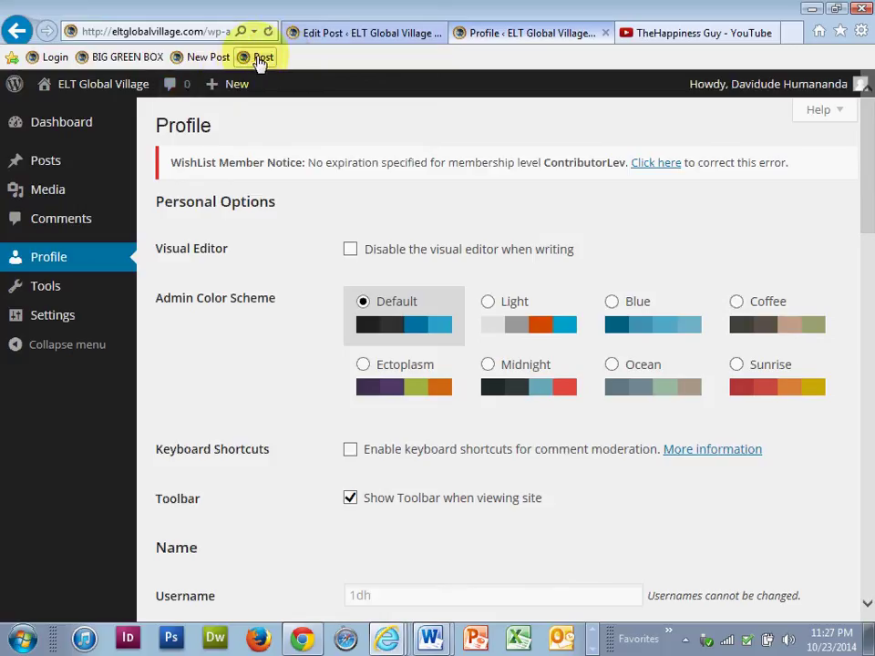
right_click(262, 60)
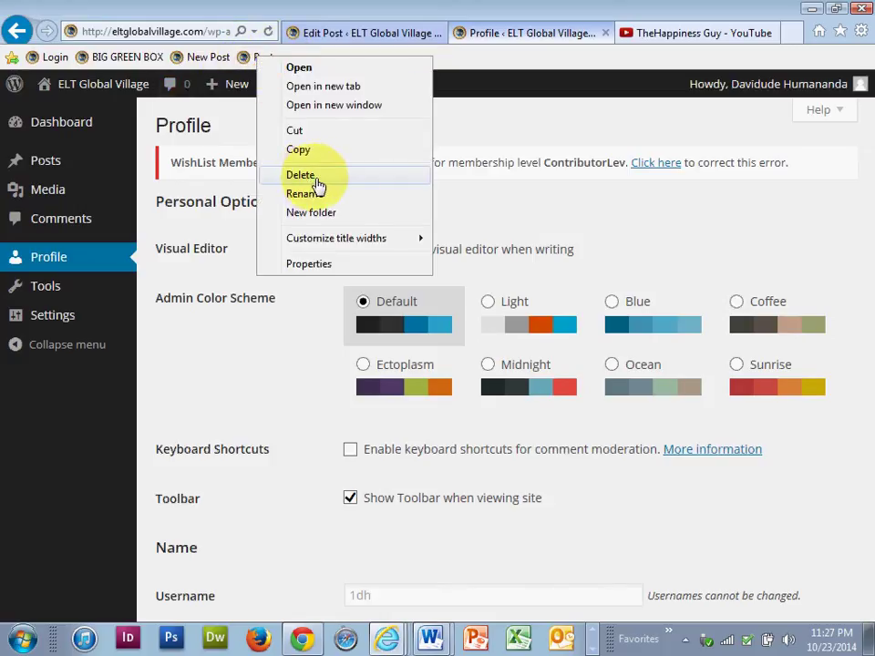
click(330, 184)
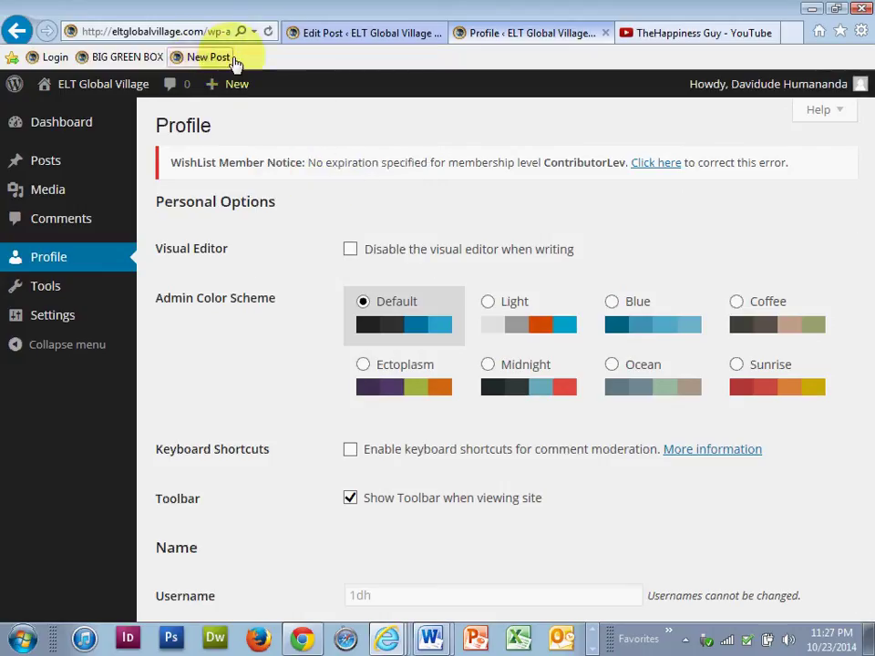
click(40, 168)
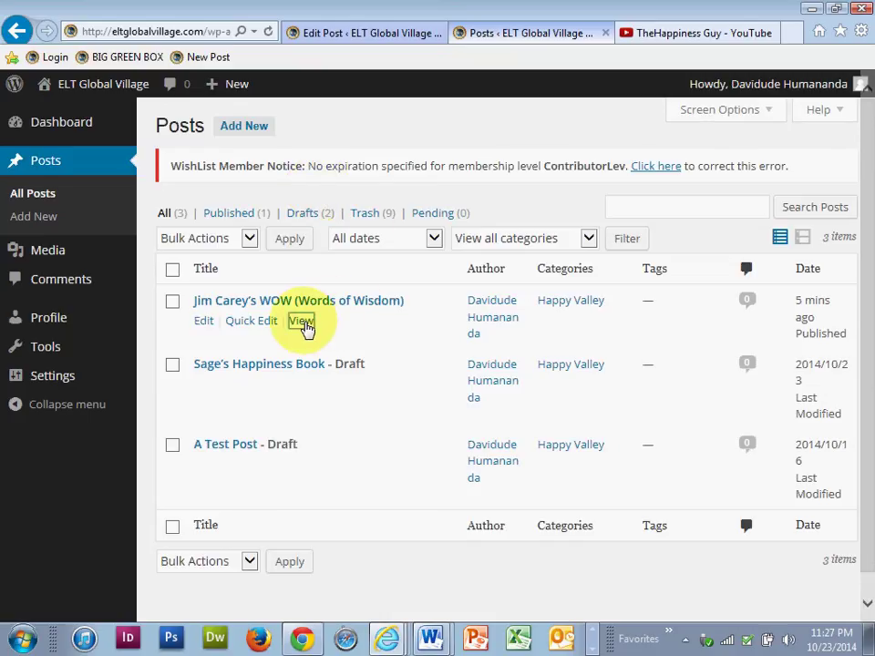
View the Jim Carey post live, then start a blank post from the New Post favorite.
click(304, 323)
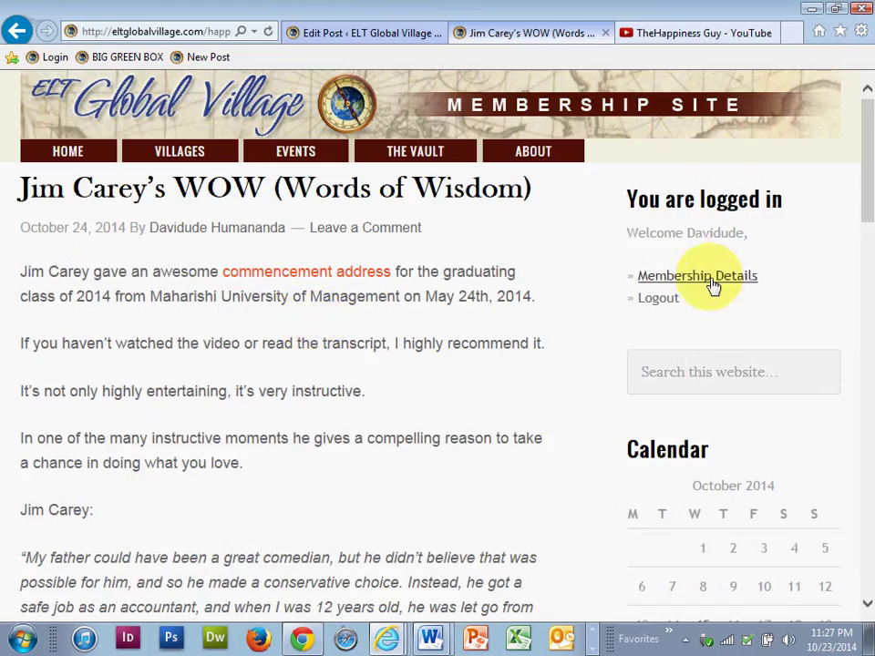
click(209, 58)
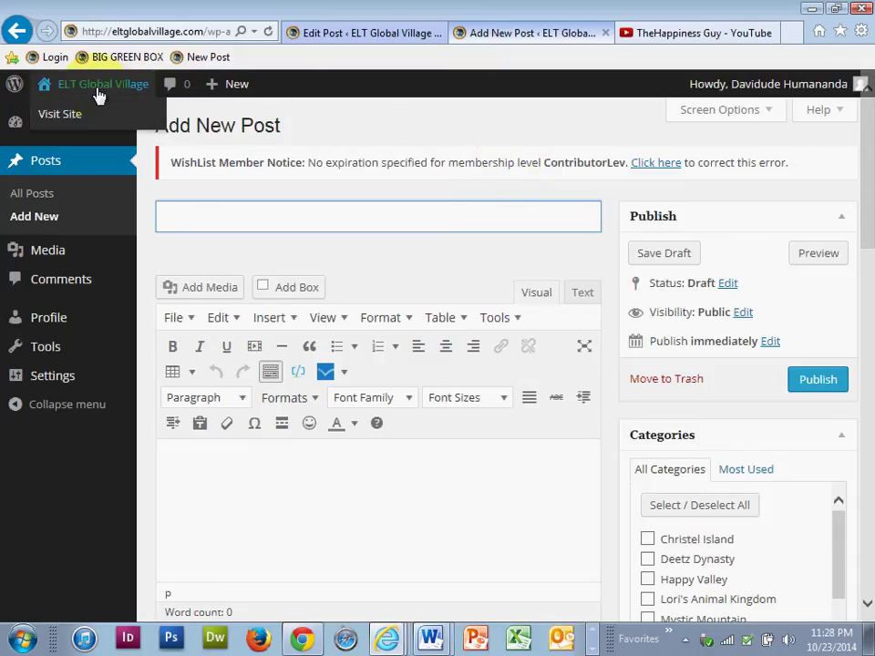
Visit the site's home page, scroll to the bottom, and open Membership Details to reach the Profile page.
mouse_move(96, 84)
click(68, 116)
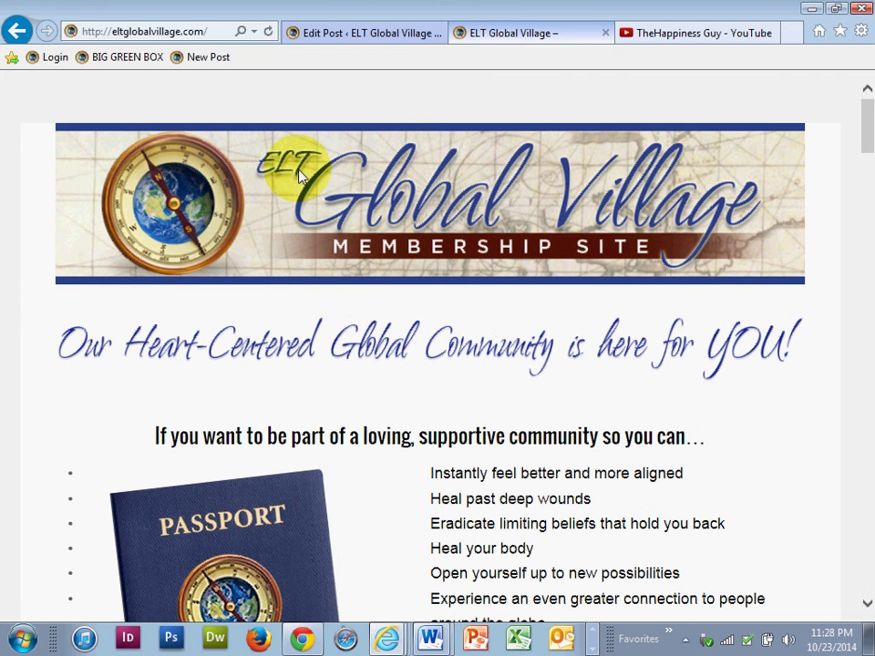
scroll(463, 344, down, 2)
scroll(522, 332, down, 4)
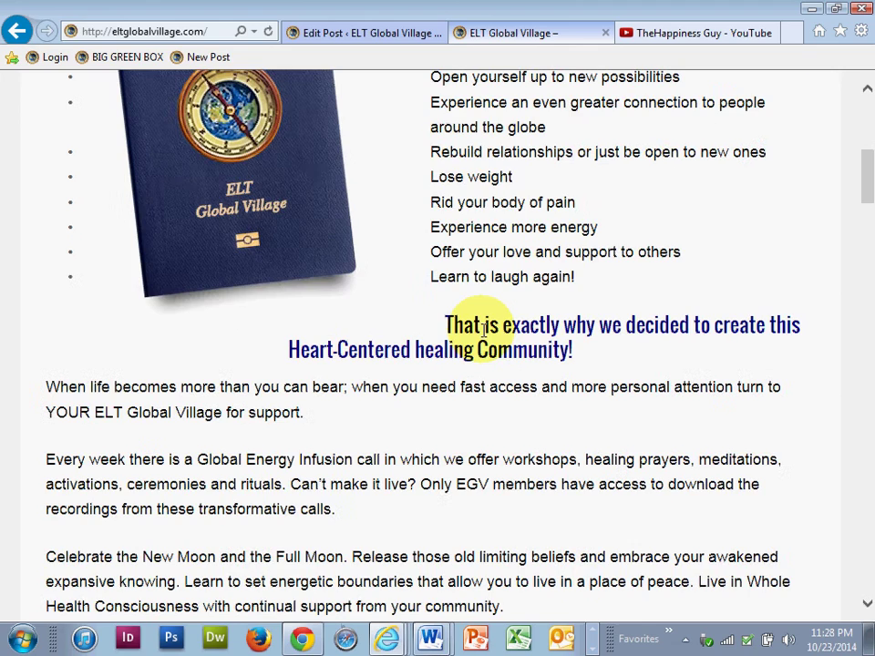
scroll(684, 310, down, 5)
mouse_move(865, 245)
mouse_down()
mouse_move(871, 514)
mouse_move(861, 584)
mouse_up()
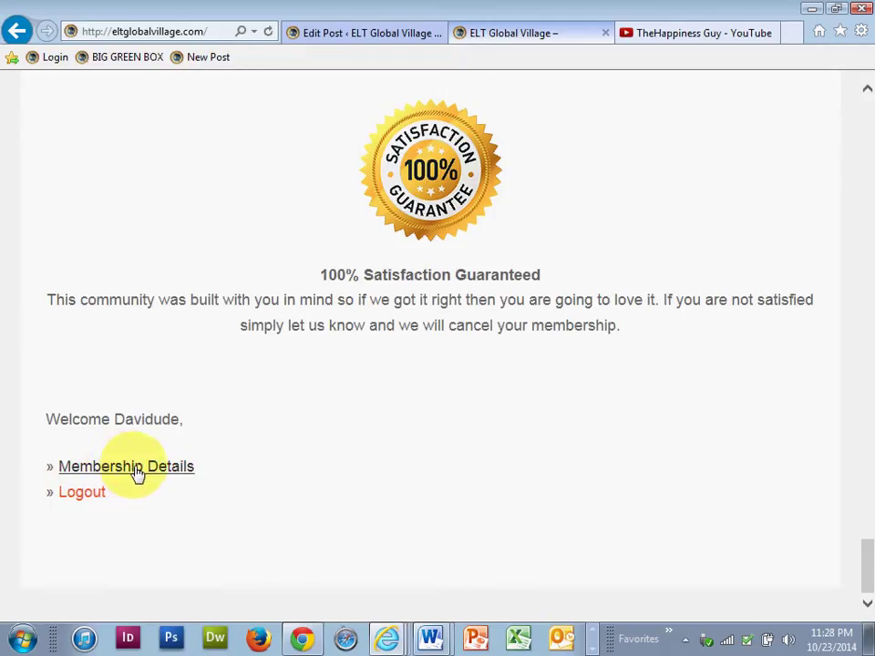
click(135, 470)
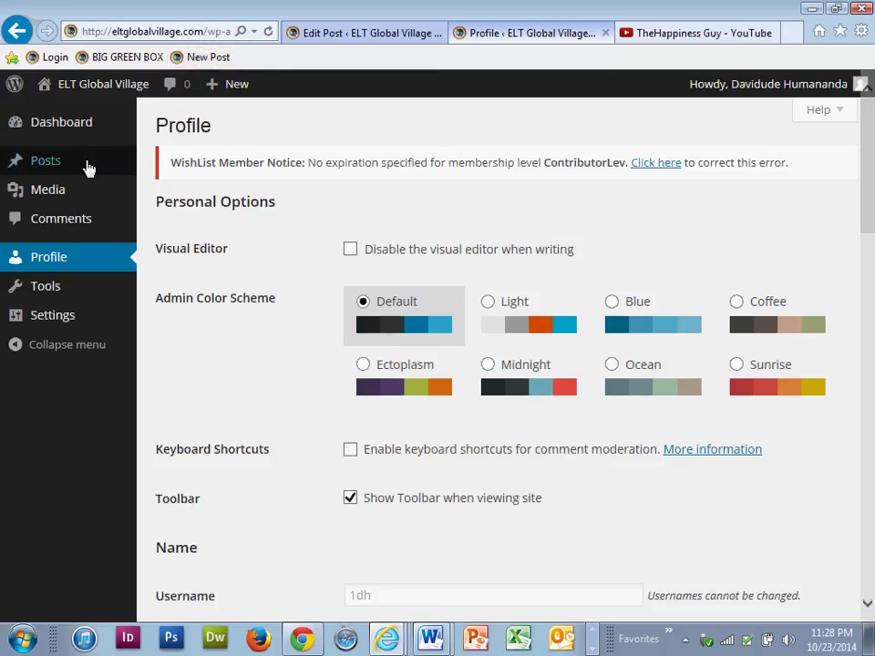
Open Posts in the admin sidebar and view Jim Carey's WOW on the live site.
click(50, 164)
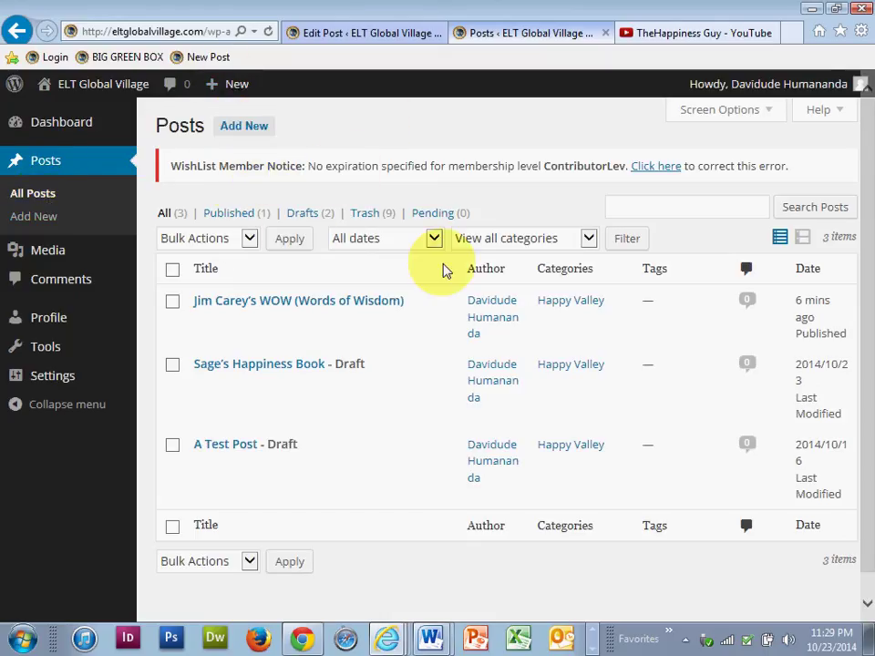
mouse_move(310, 315)
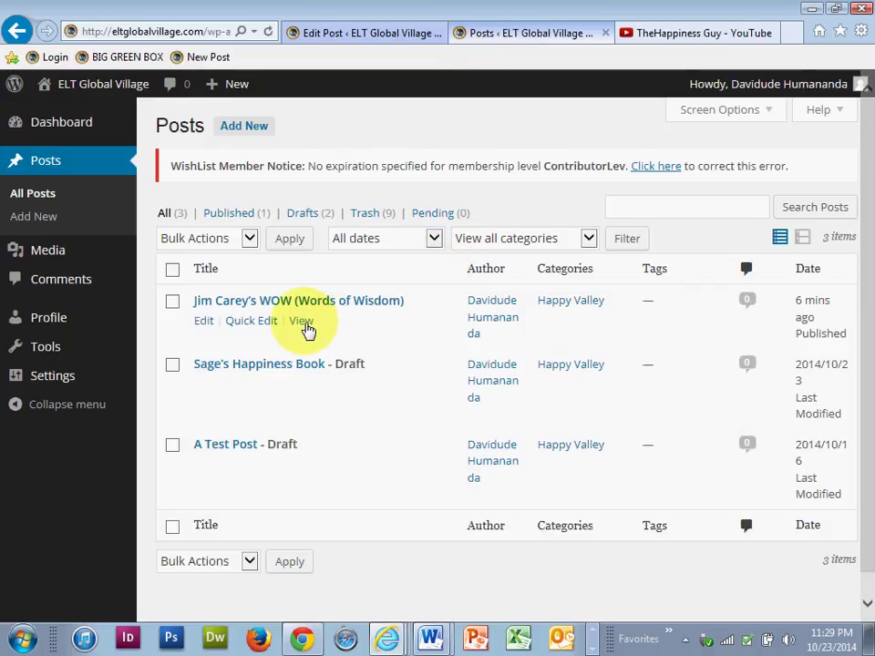
click(305, 327)
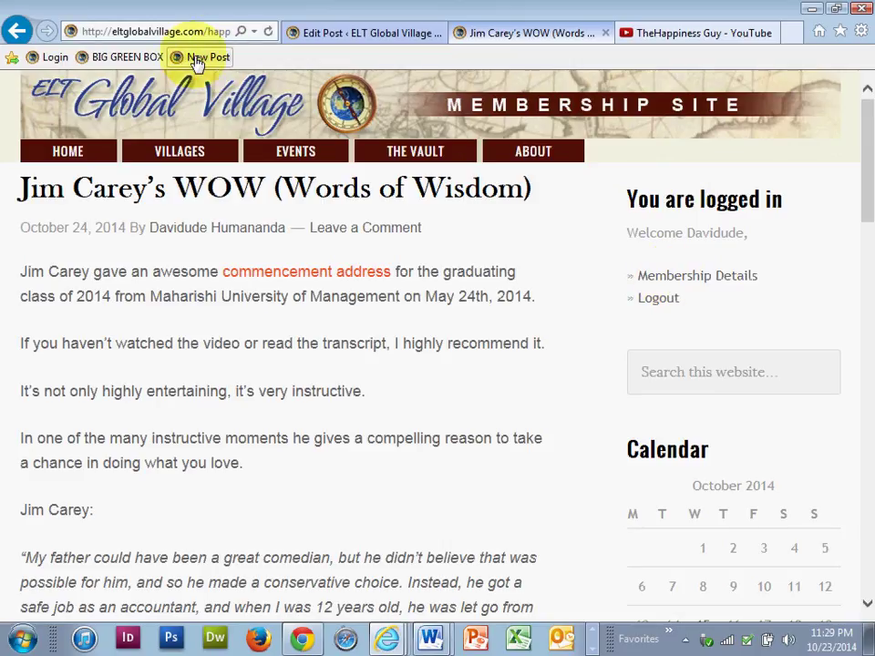
Open the Contributors upload page from BIG GREEN BOX, then delete the duplicate BIG GREEN BOX (2) favorite.
click(127, 59)
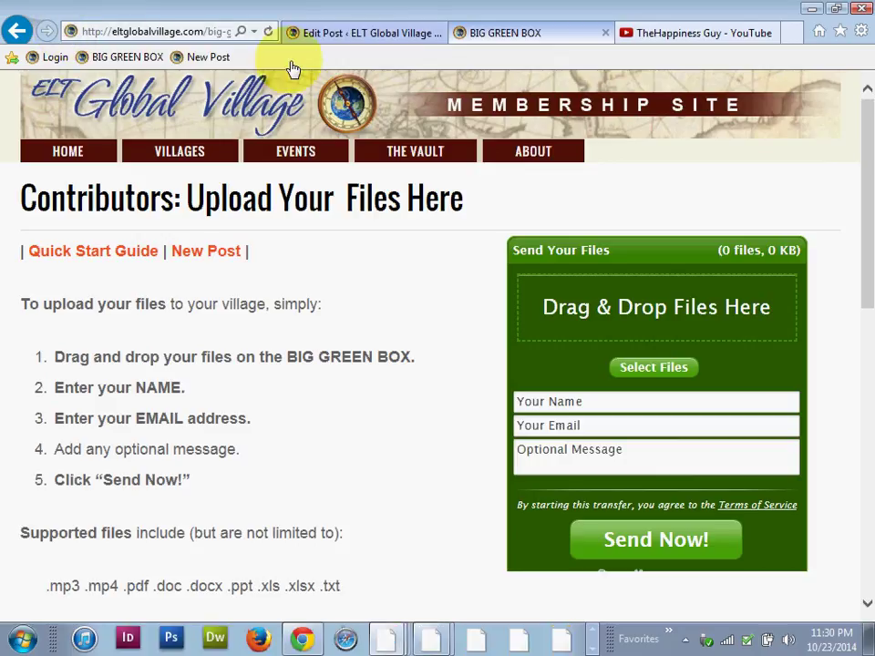
drag(295, 70, 297, 57)
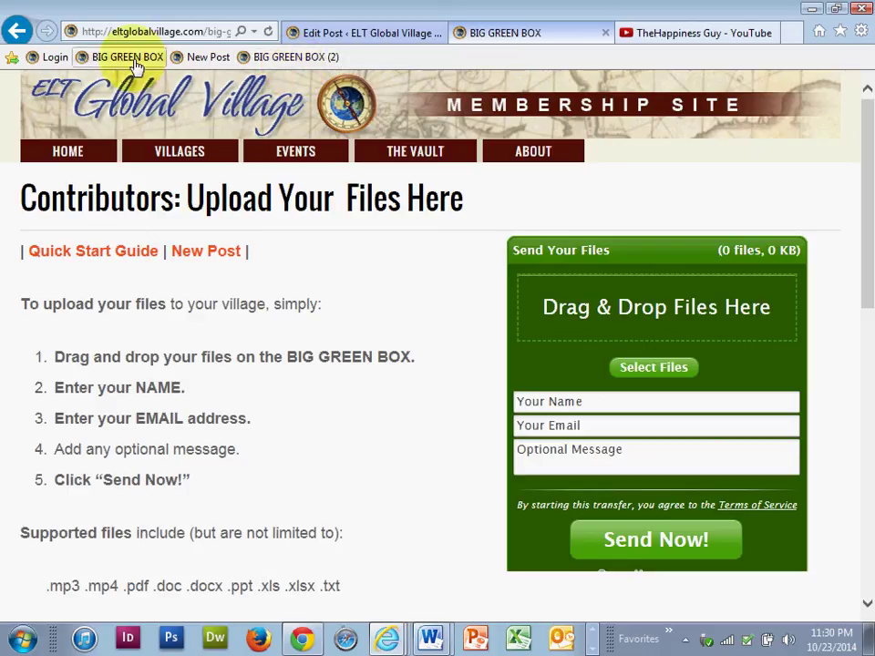
right_click(278, 58)
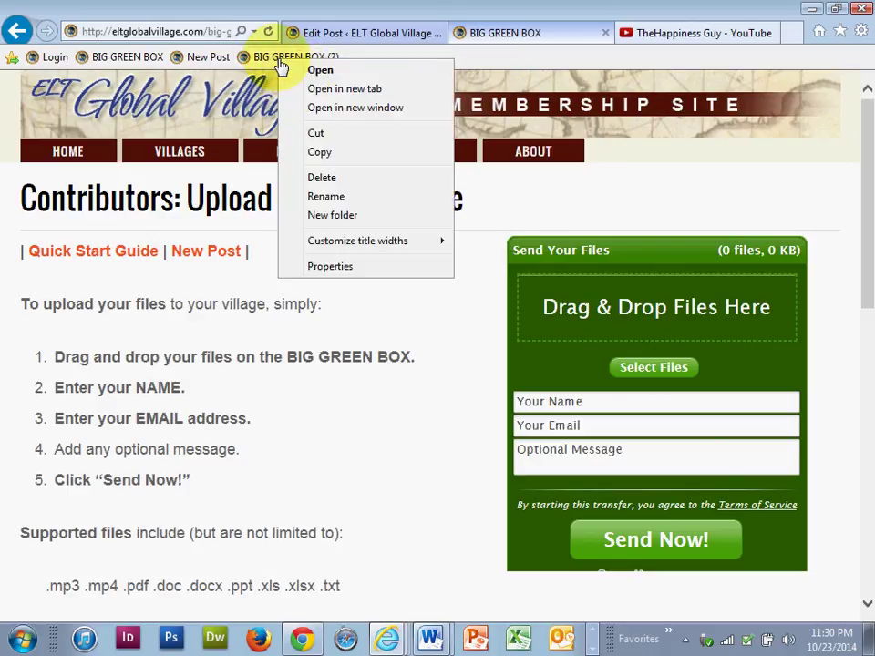
click(324, 178)
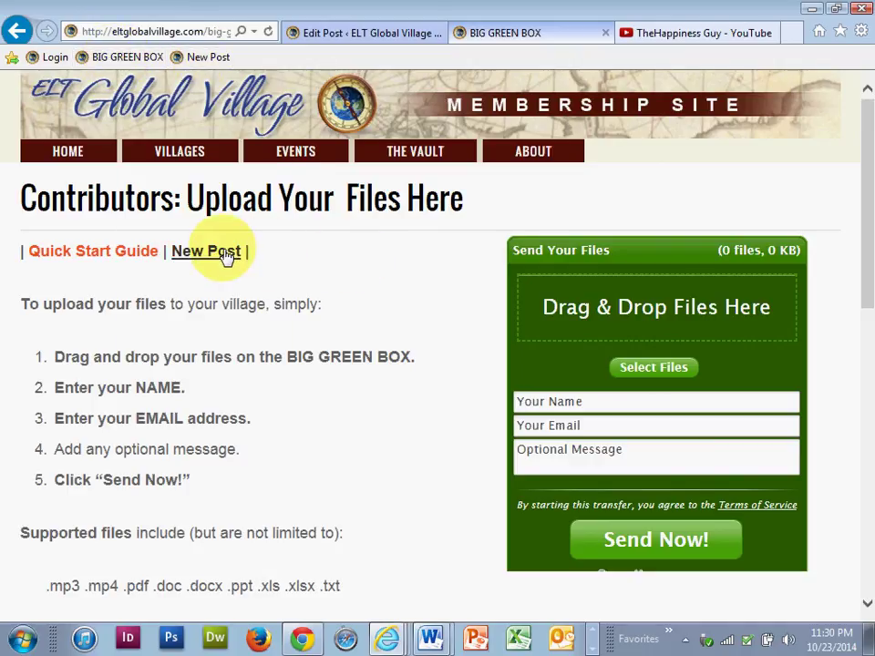
drag(226, 258, 302, 53)
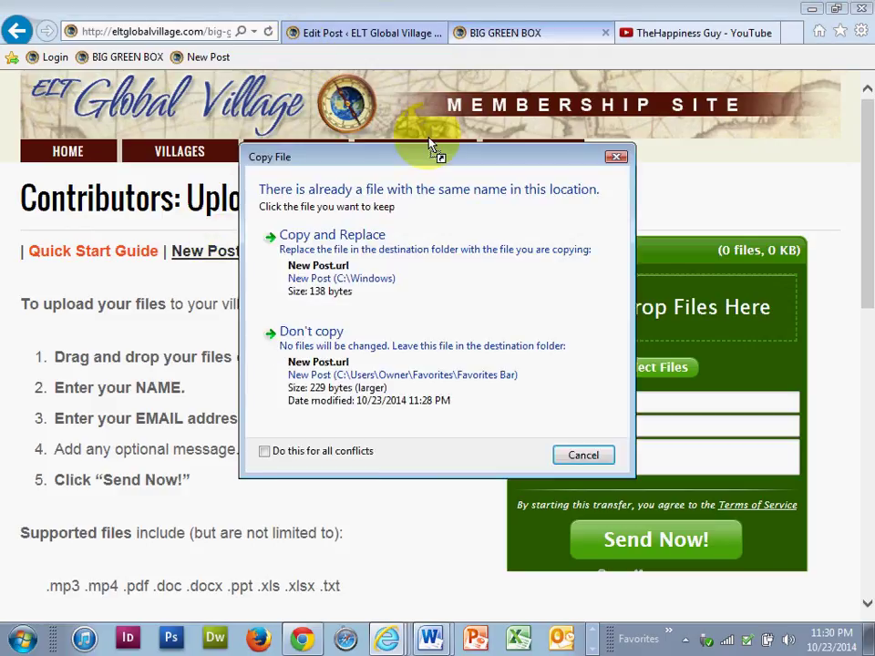
click(588, 458)
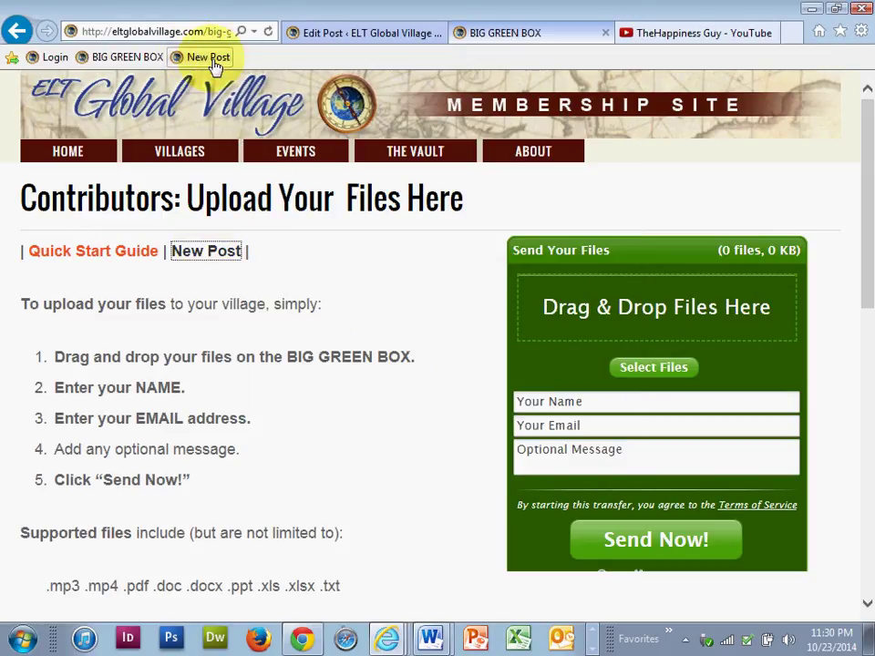
click(349, 282)
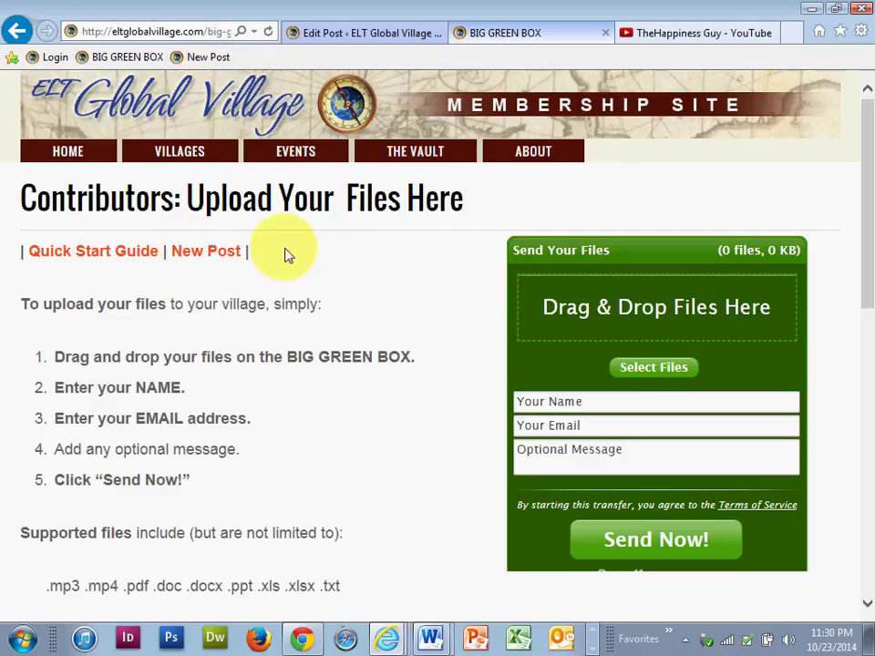
scroll(366, 248, down, 5)
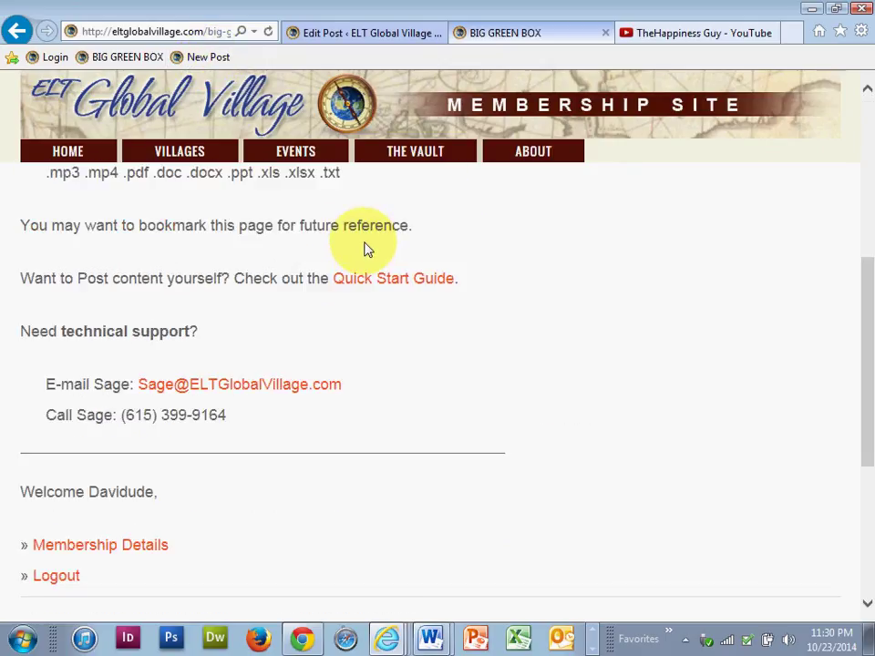
scroll(366, 248, down, 1)
scroll(365, 246, down, 3)
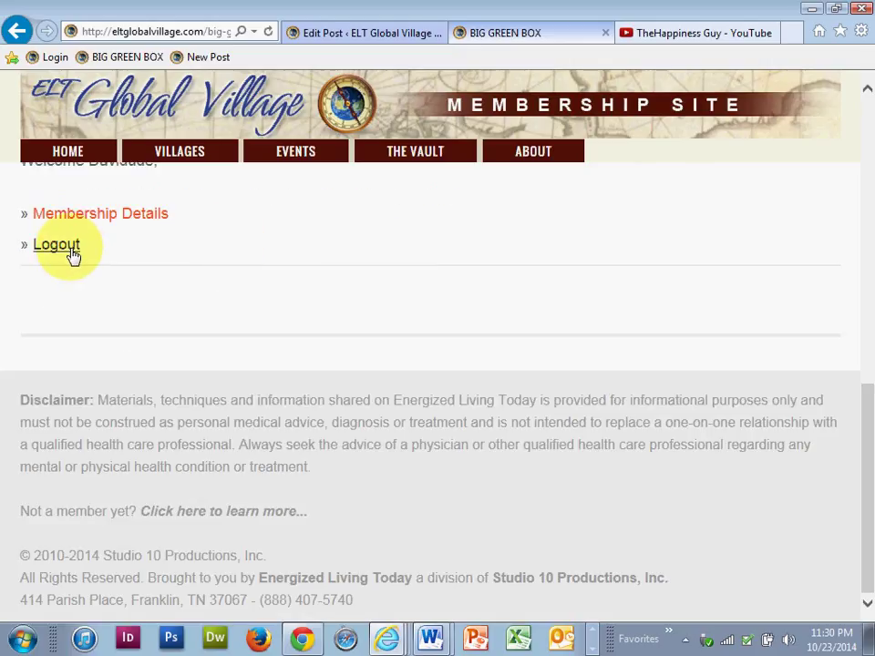
Start a blank new post from the New Post favorite in the bookmarks bar.
scroll(274, 254, up, 2)
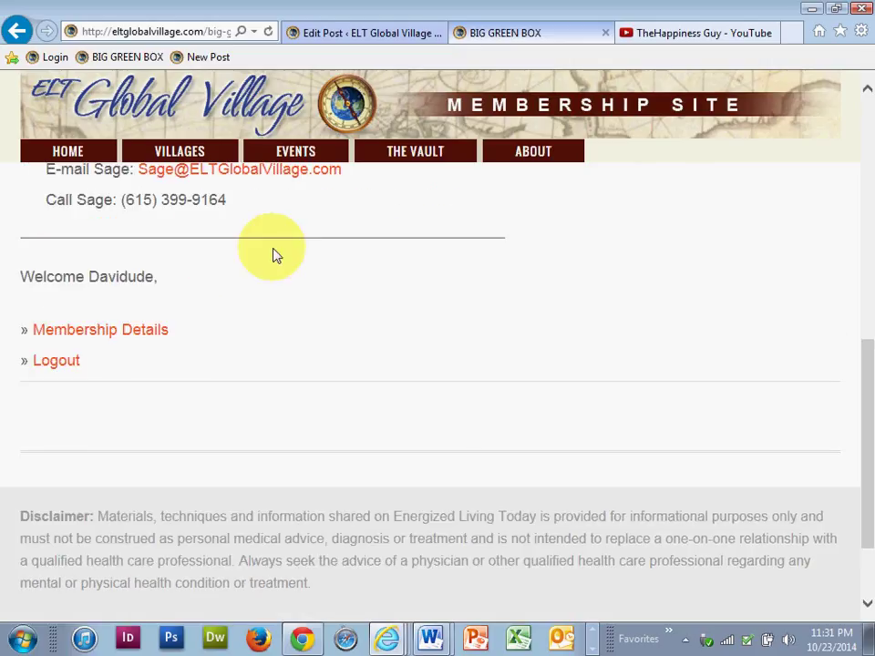
scroll(274, 254, up, 5)
scroll(274, 256, up, 2)
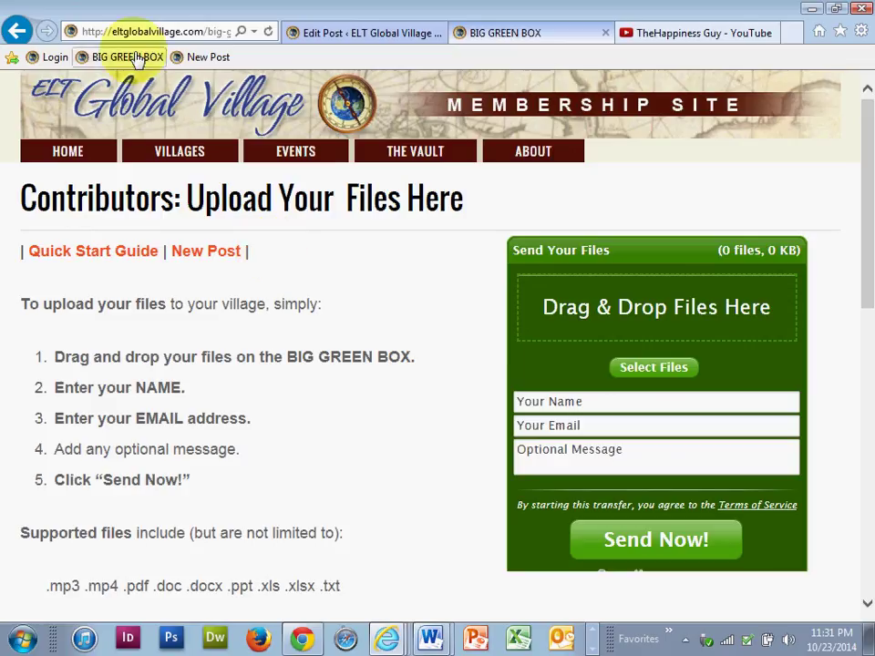
click(198, 60)
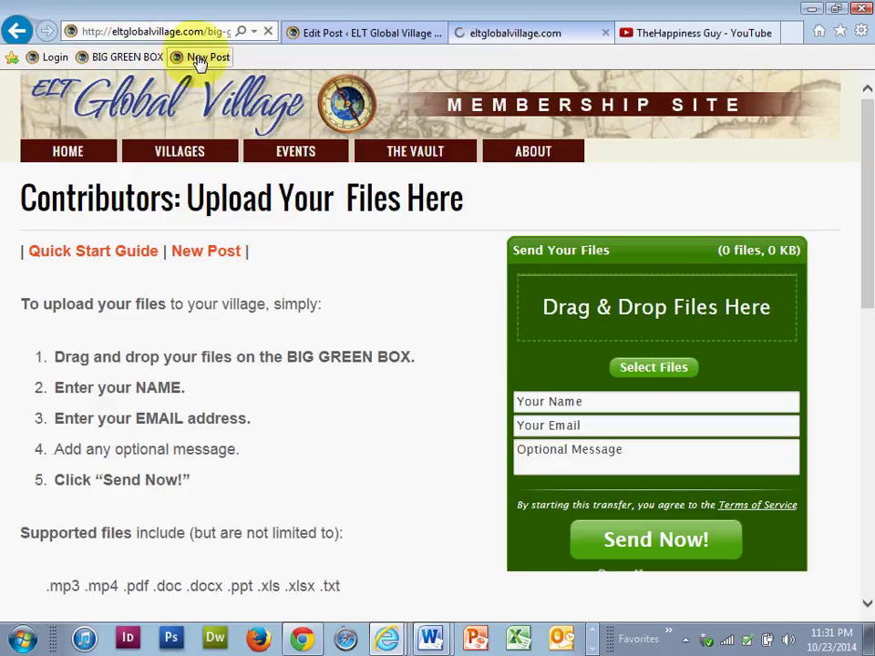